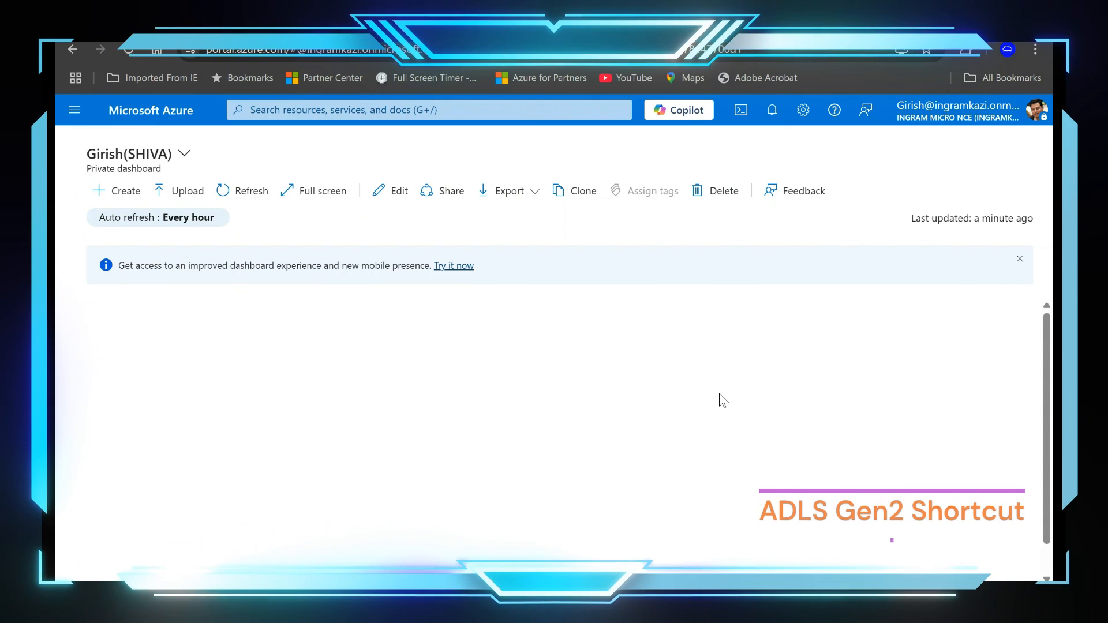
Step: Find the Storage accounts service and start creating a new storage account
click(432, 108)
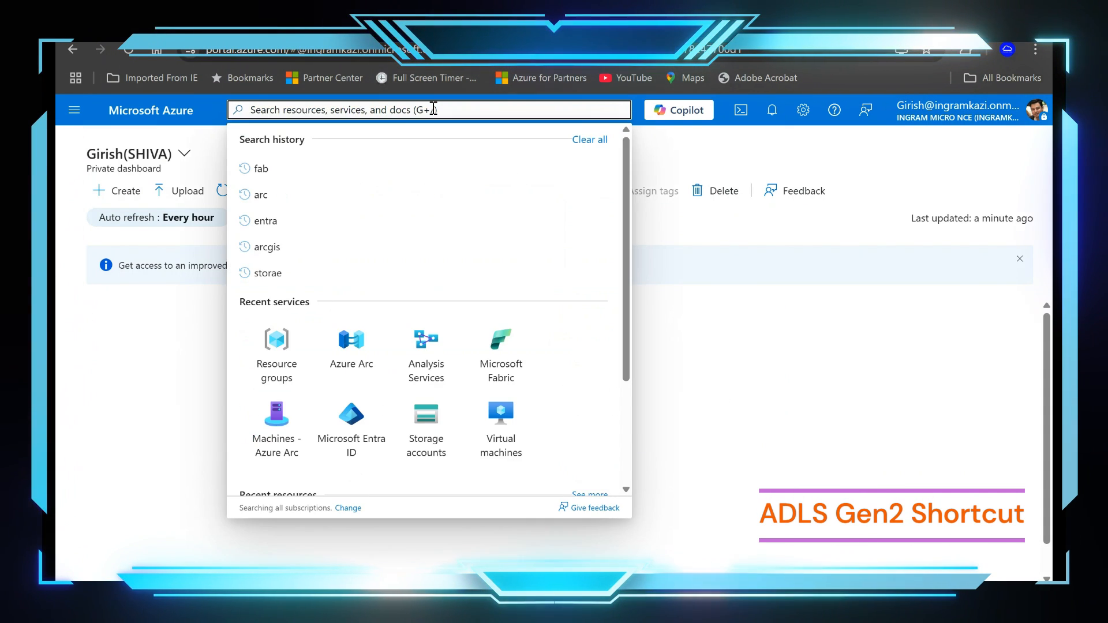
text(storage)
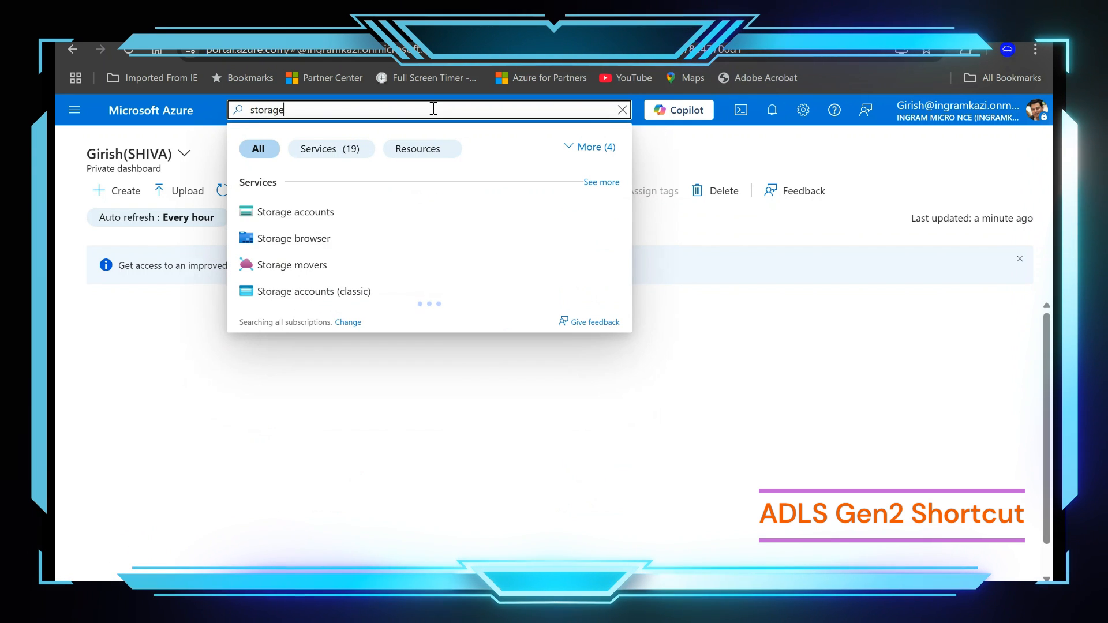
click(368, 212)
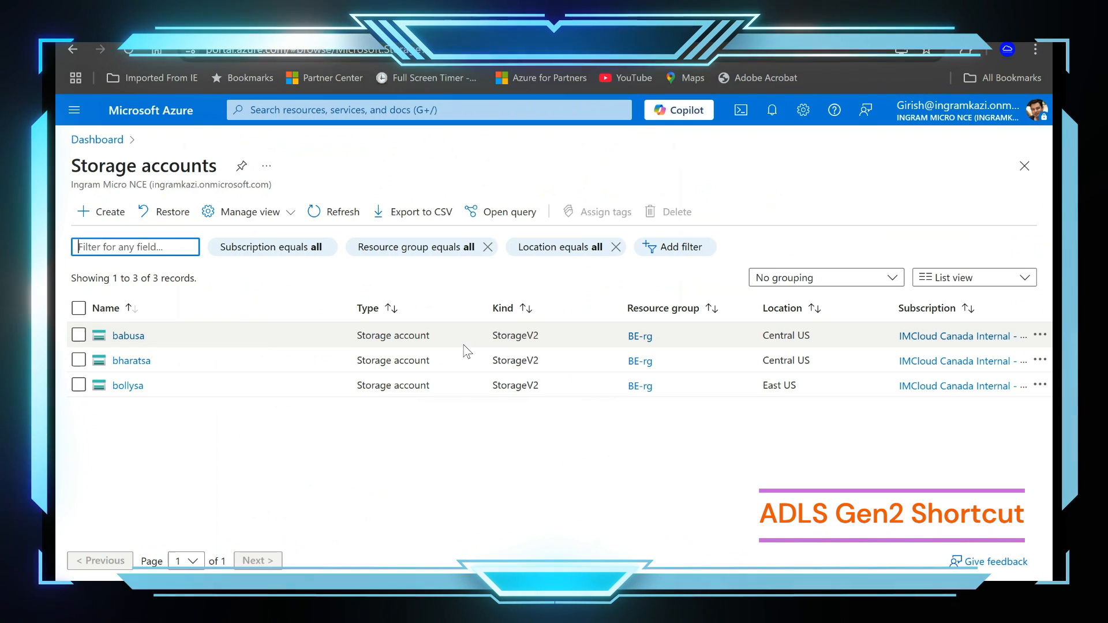
click(110, 223)
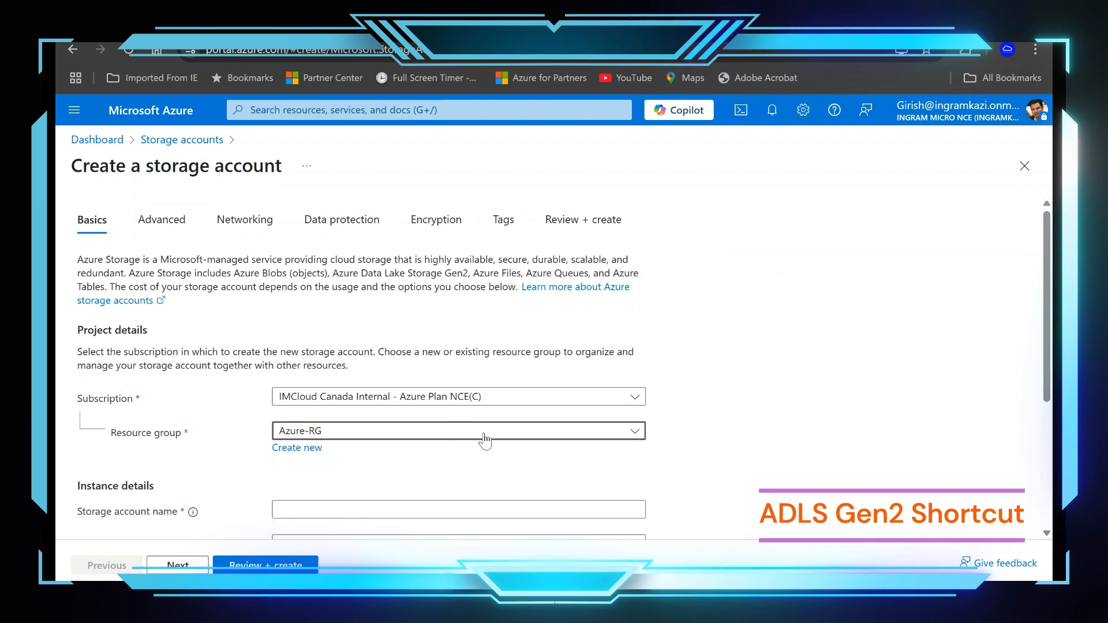
Step: Assign the new storage account to the Fabric-rg resource group
click(484, 441)
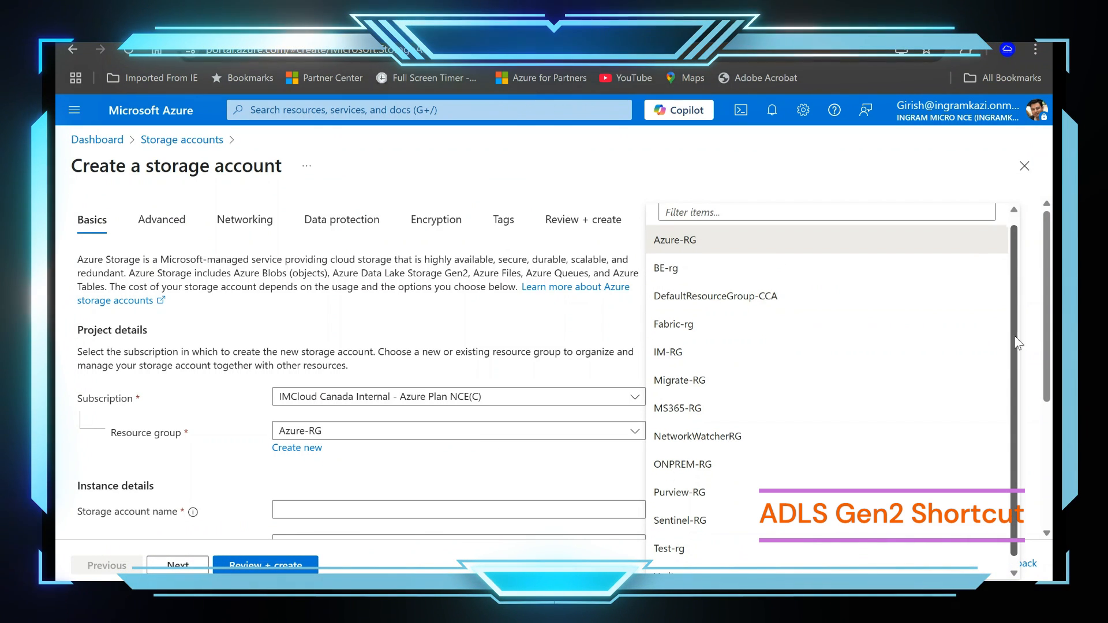
scroll(865, 326, down, 1)
click(713, 324)
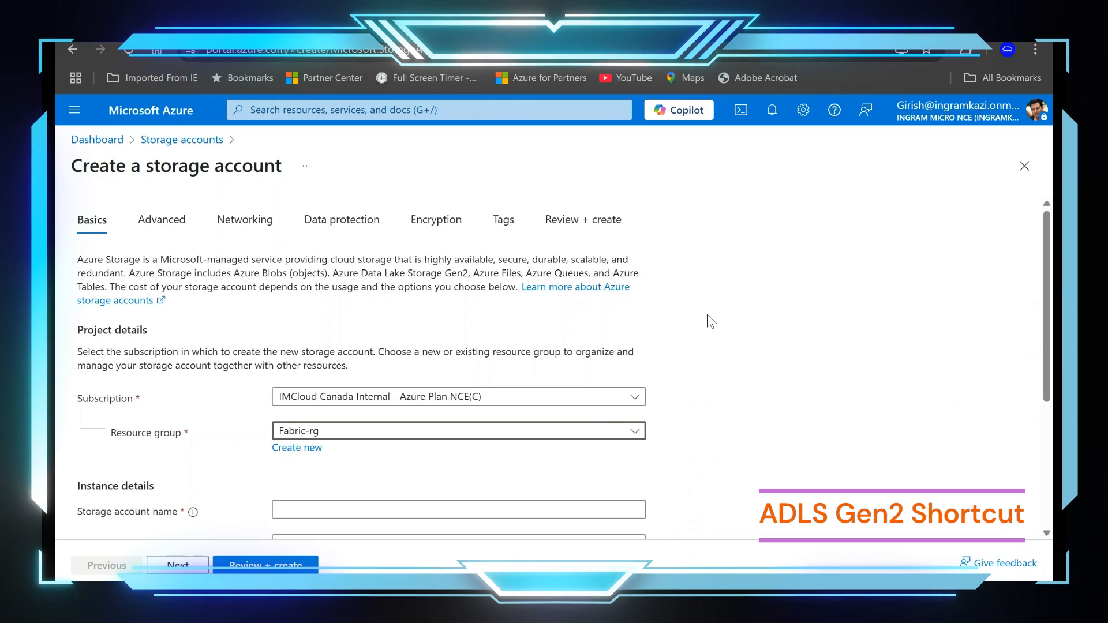
Step: Name the storage account mydata108 in the instance details
scroll(487, 490, down, 2)
click(491, 395)
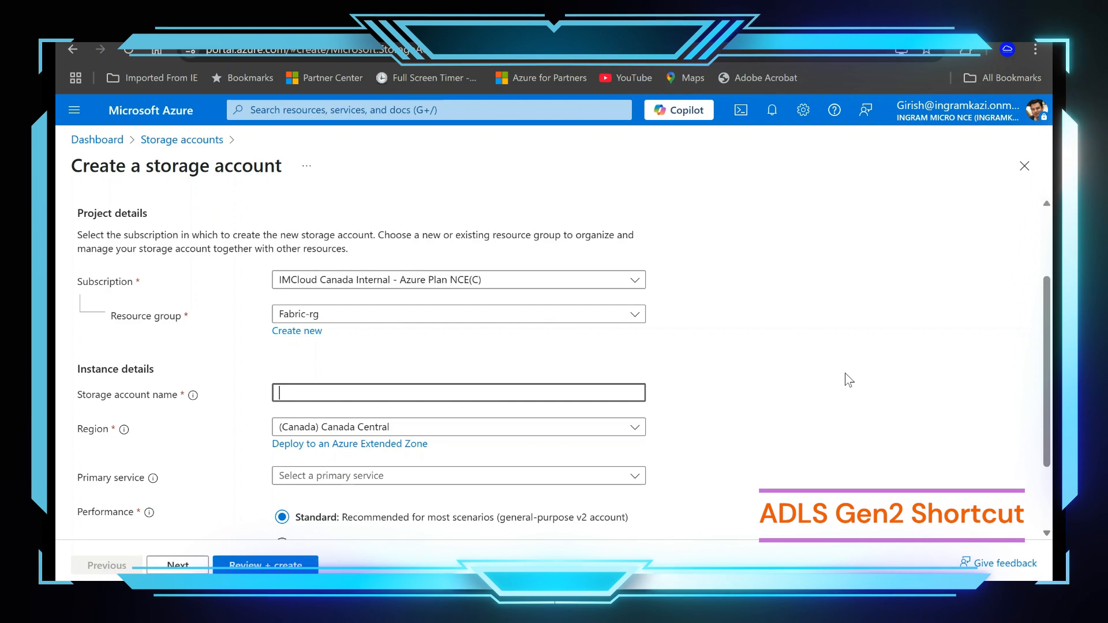
text(M)
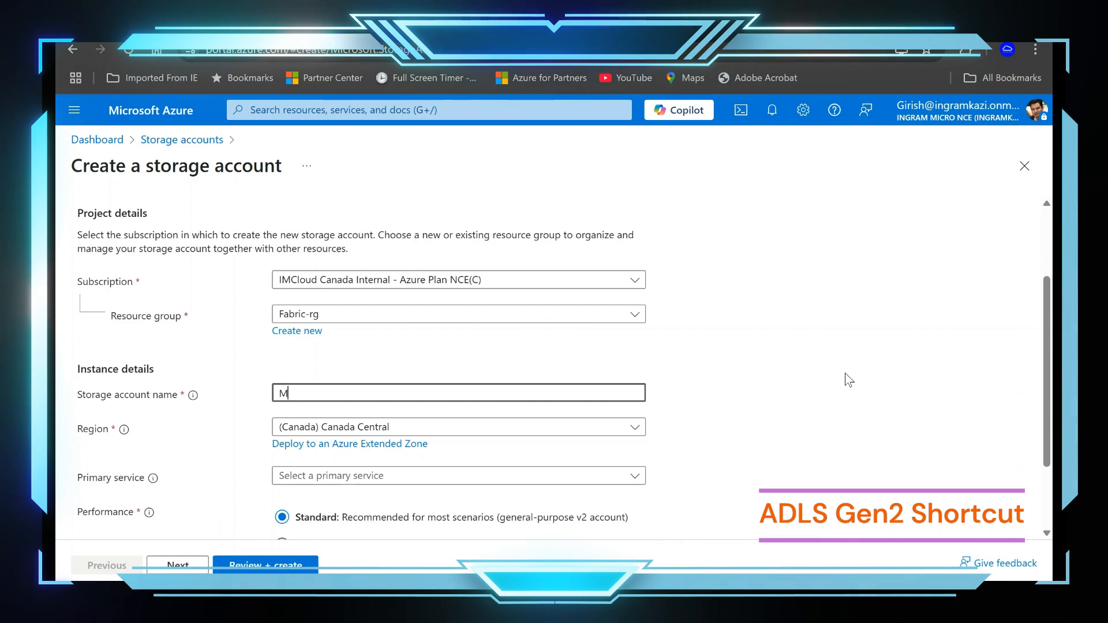
text(y)
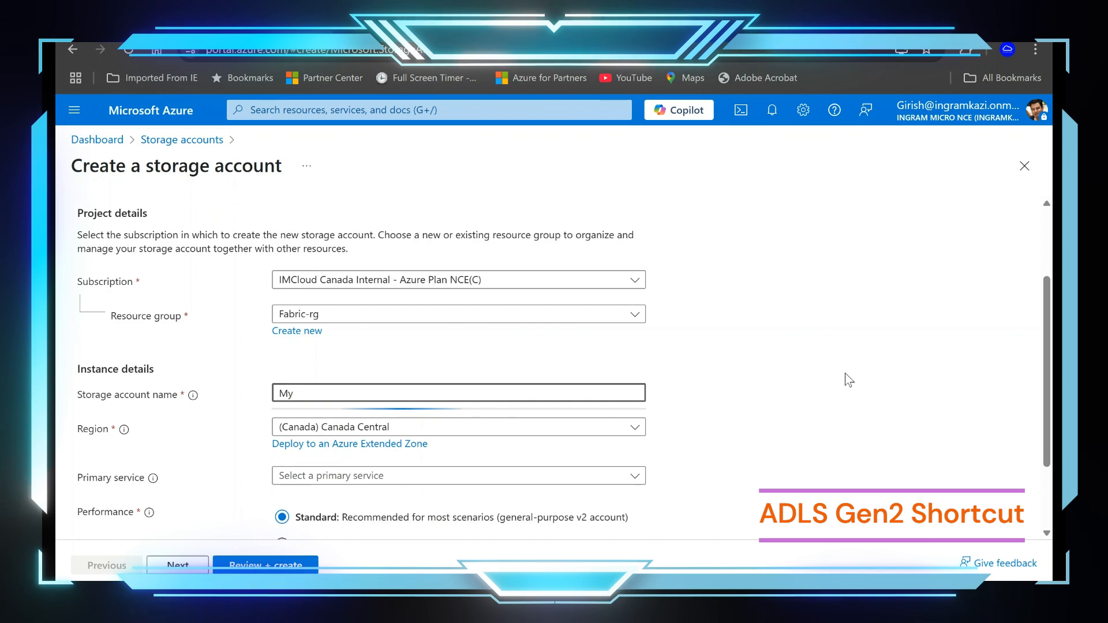
text(data)
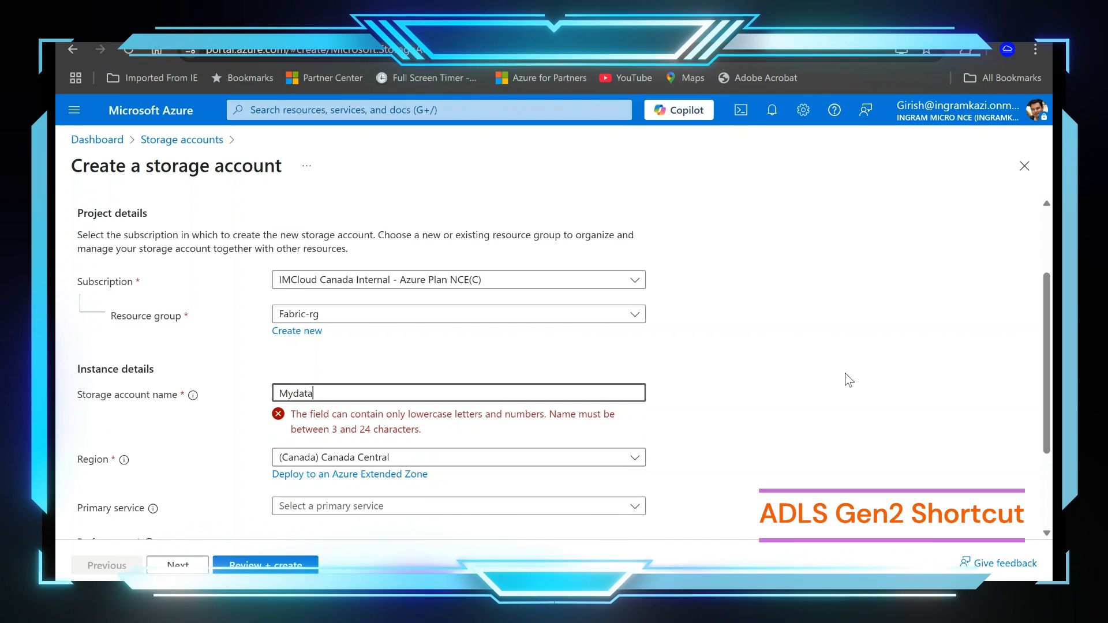
key(BackSpace)
key(BackSpace)
key(BackSpace)
key(BackSpace)
key(BackSpace)
key(BackSpace)
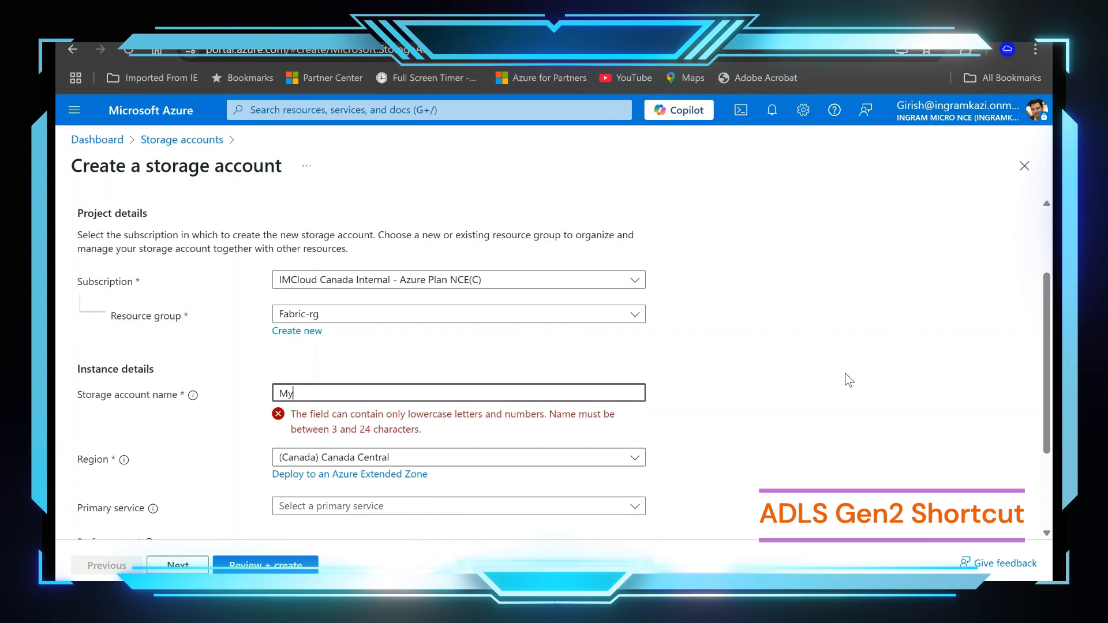
text(myd)
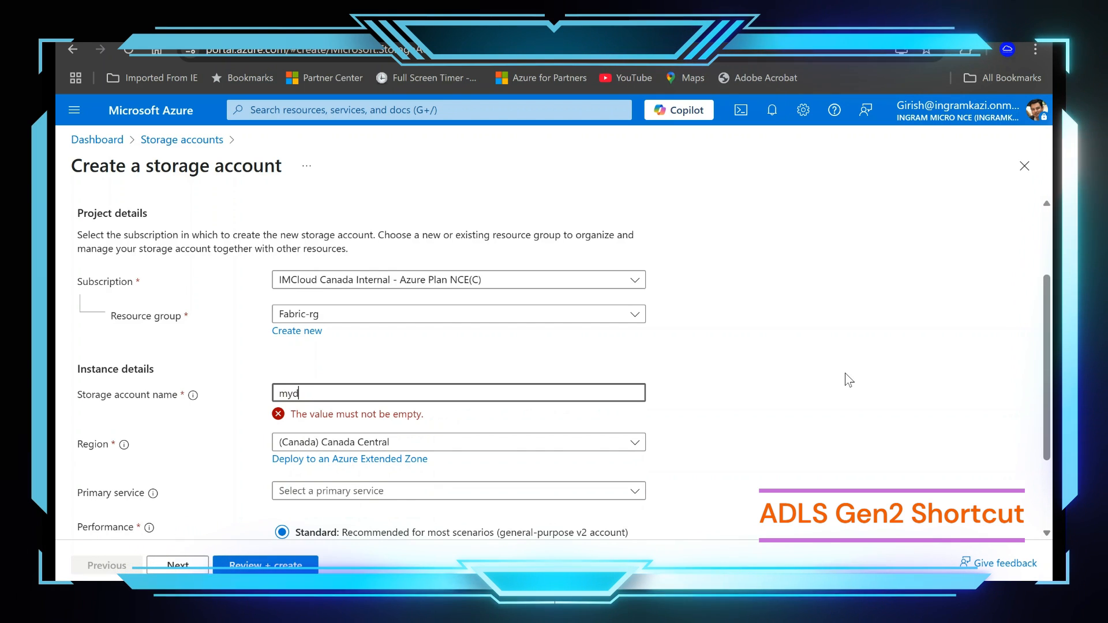
text(ata10)
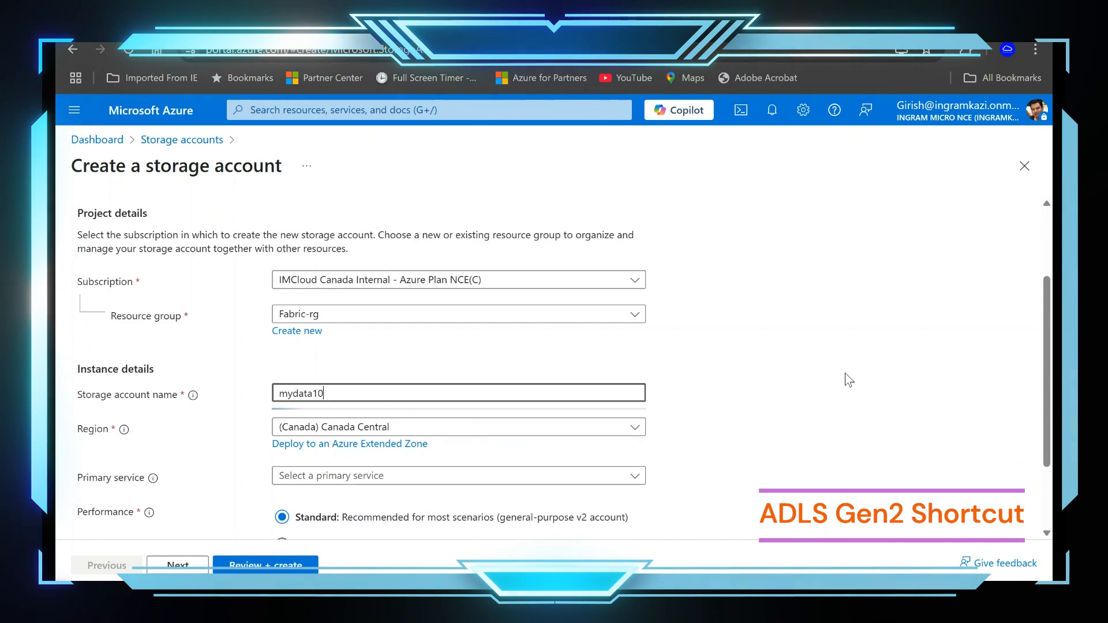
text(8)
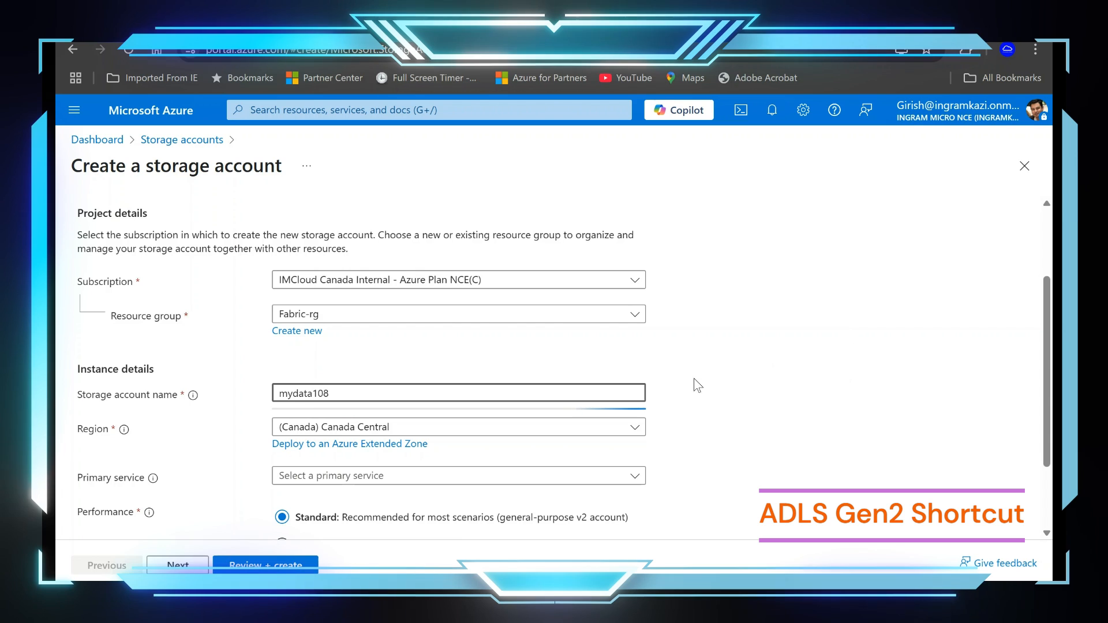
drag(692, 367, 702, 353)
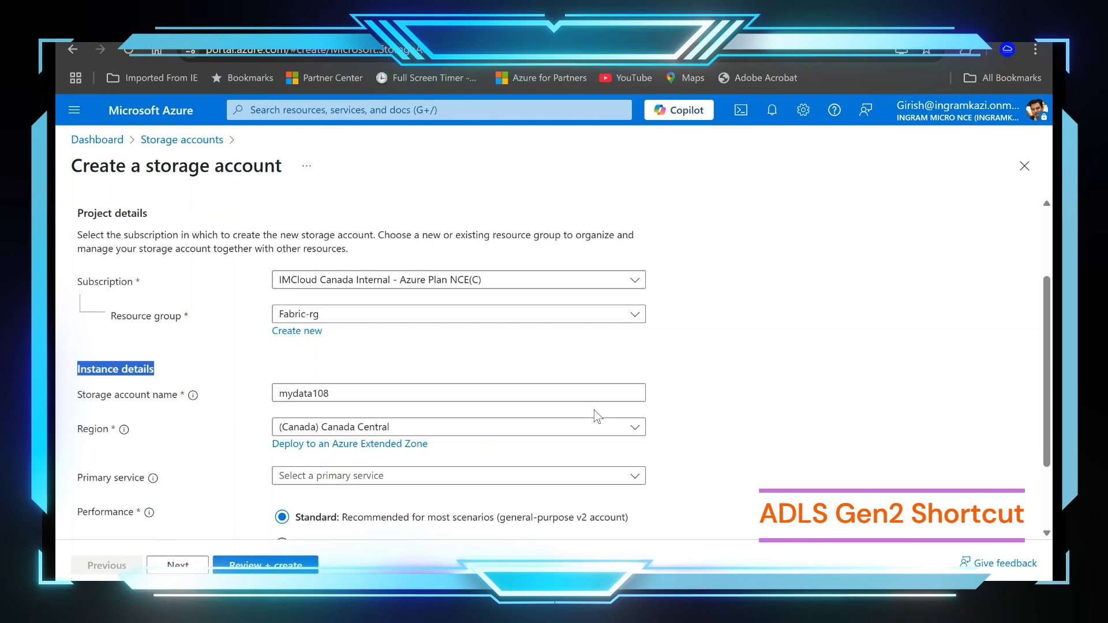
Step: Set the storage account's redundancy to Locally-redundant storage (LRS)
scroll(627, 434, down, 2)
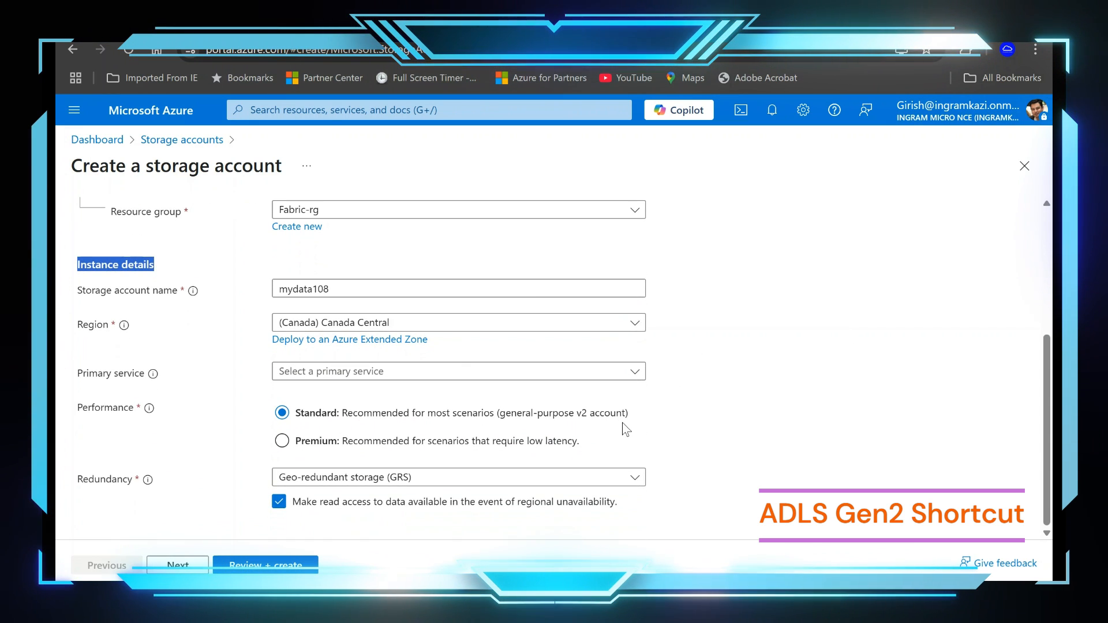
click(511, 475)
click(371, 267)
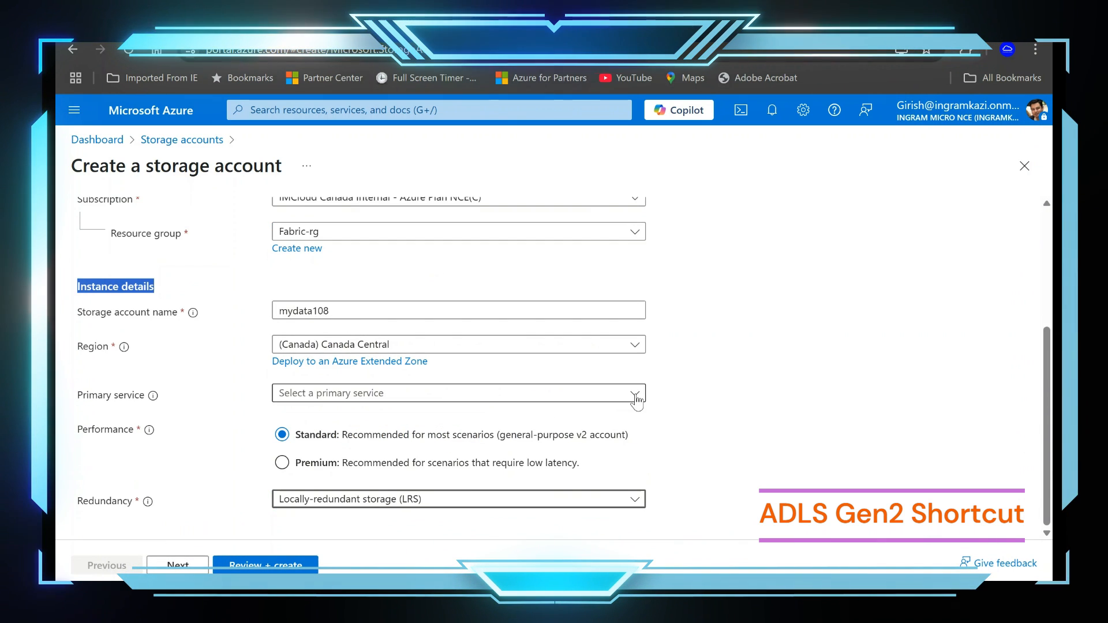
Step: Enable the hierarchical namespace in the storage account's advanced settings and keep the Hot access tier
click(203, 566)
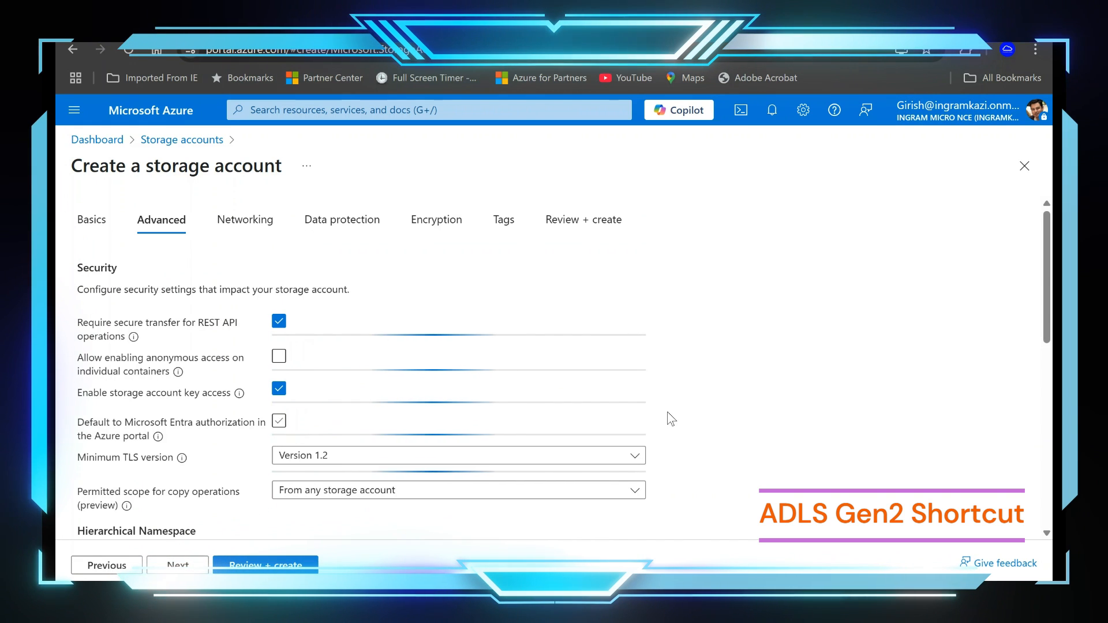
scroll(760, 405, down, 3)
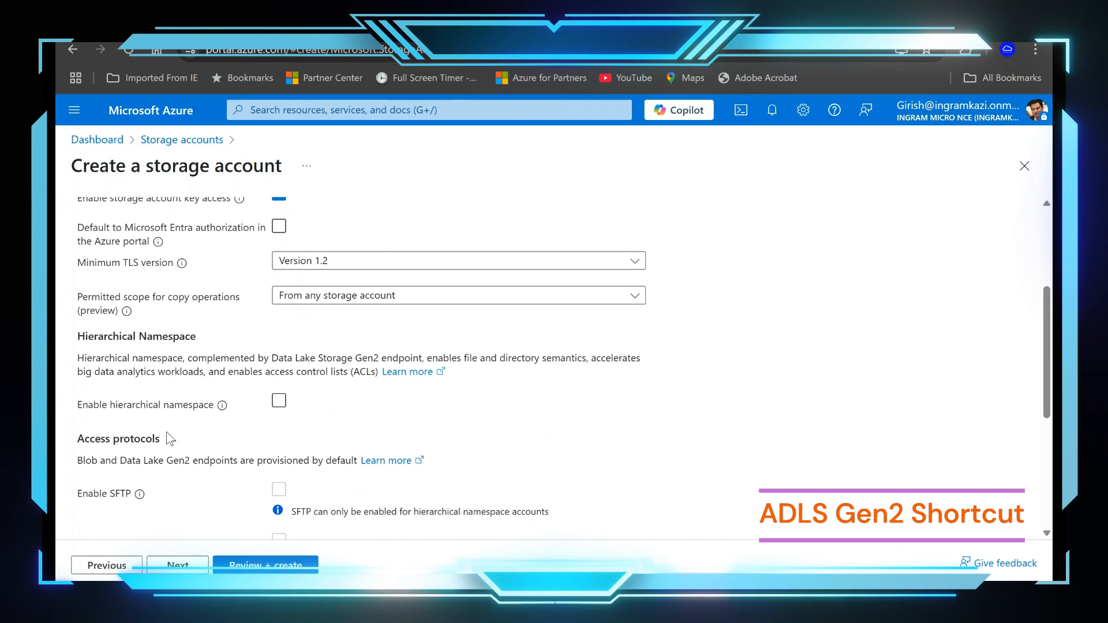
click(279, 401)
scroll(564, 434, down, 3)
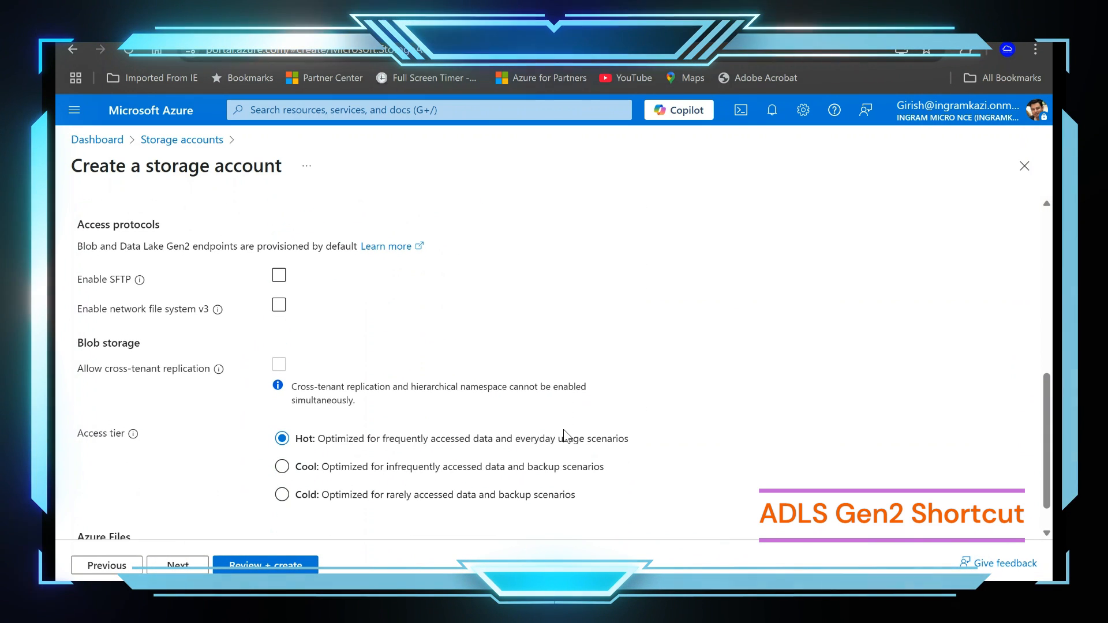
scroll(563, 434, down, 1)
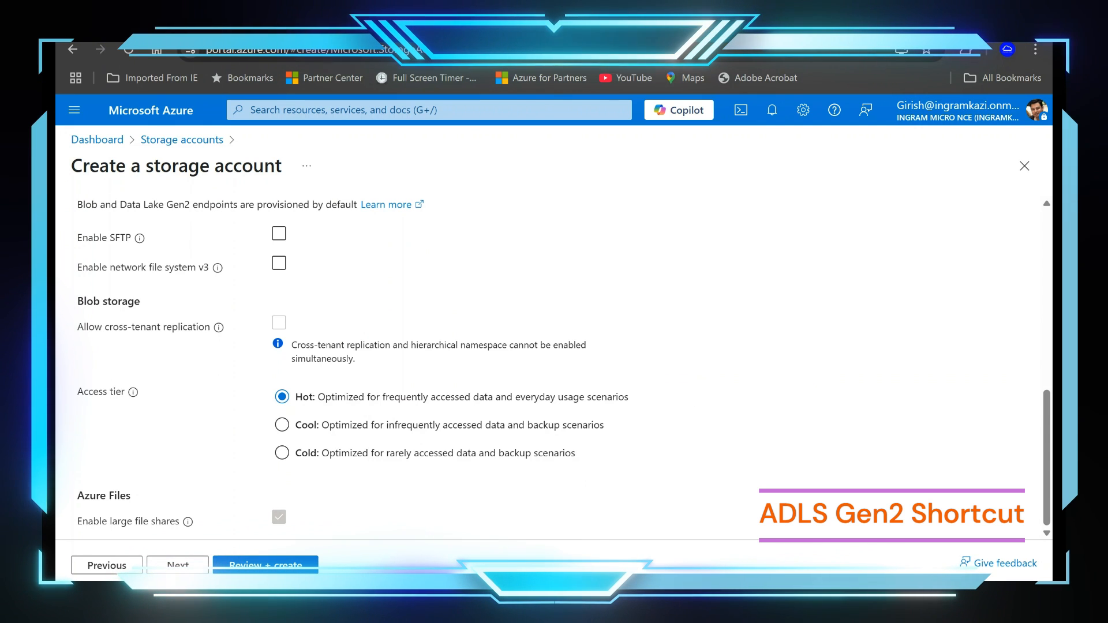
Step: Keep public access from all networks, validate the configuration and create the storage account
click(177, 565)
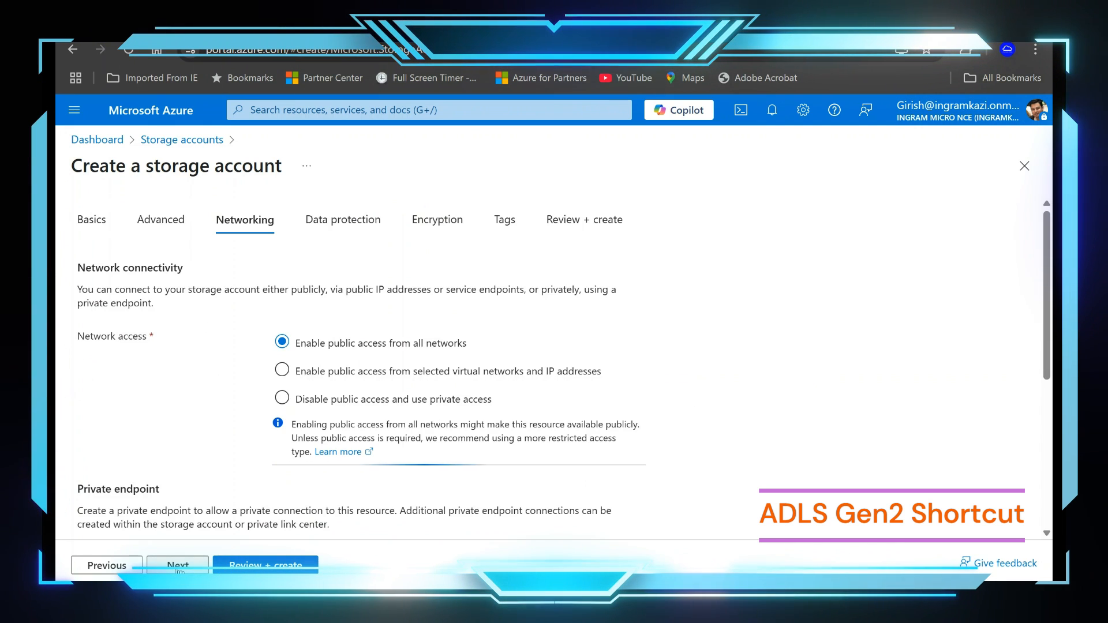
click(227, 566)
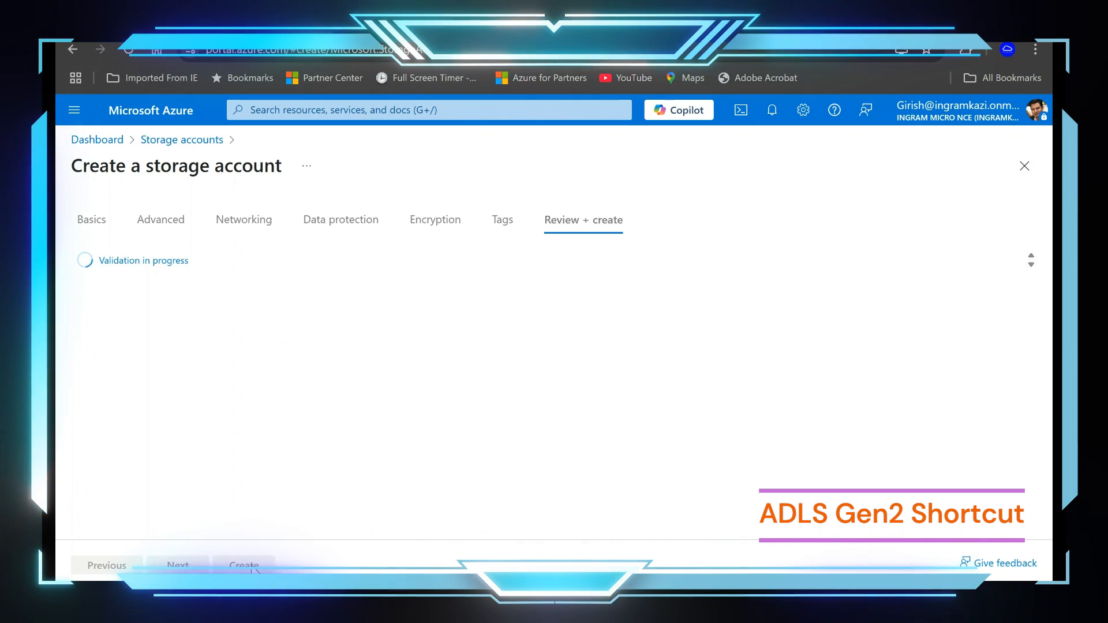
click(245, 566)
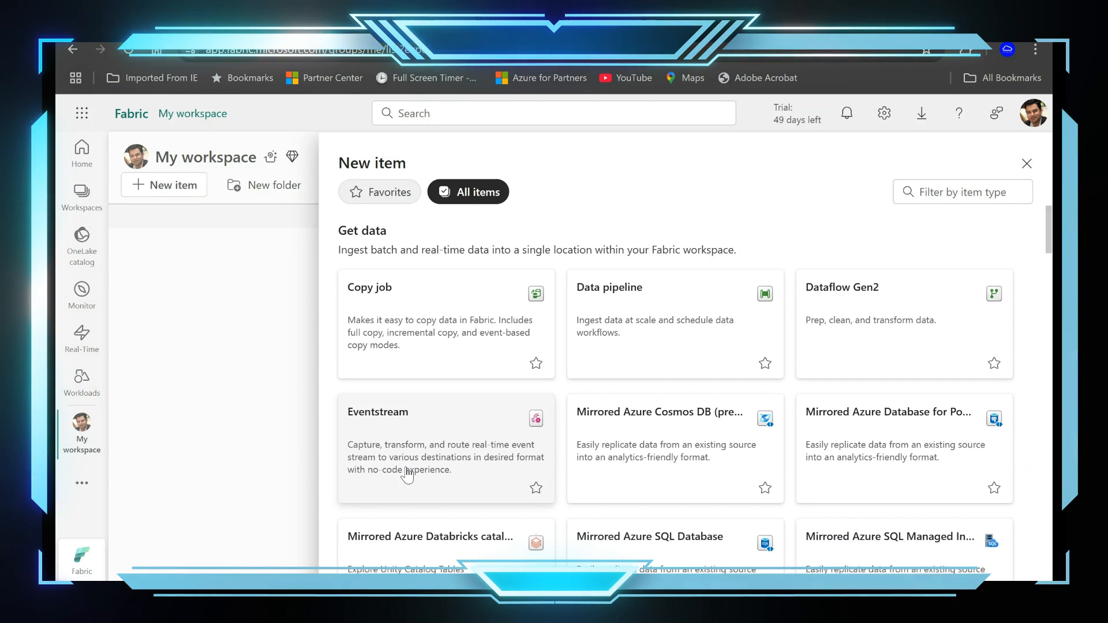
Step: In Microsoft Fabric, create a new lakehouse named MYLH in My workspace, without lakehouse schemas
scroll(522, 462, down, 5)
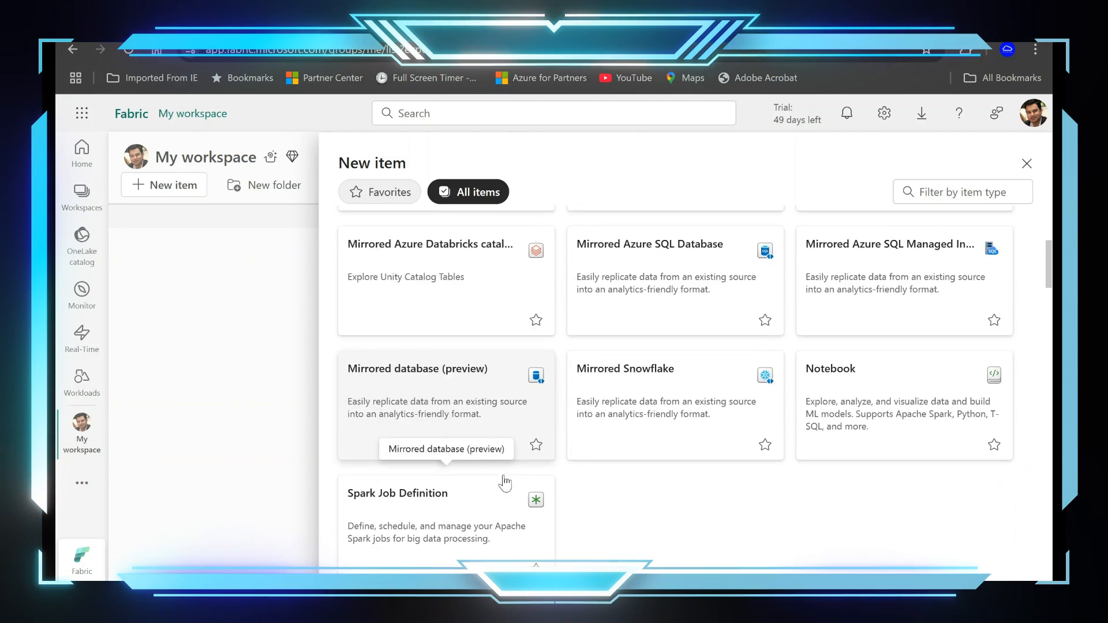
scroll(502, 488, up, 5)
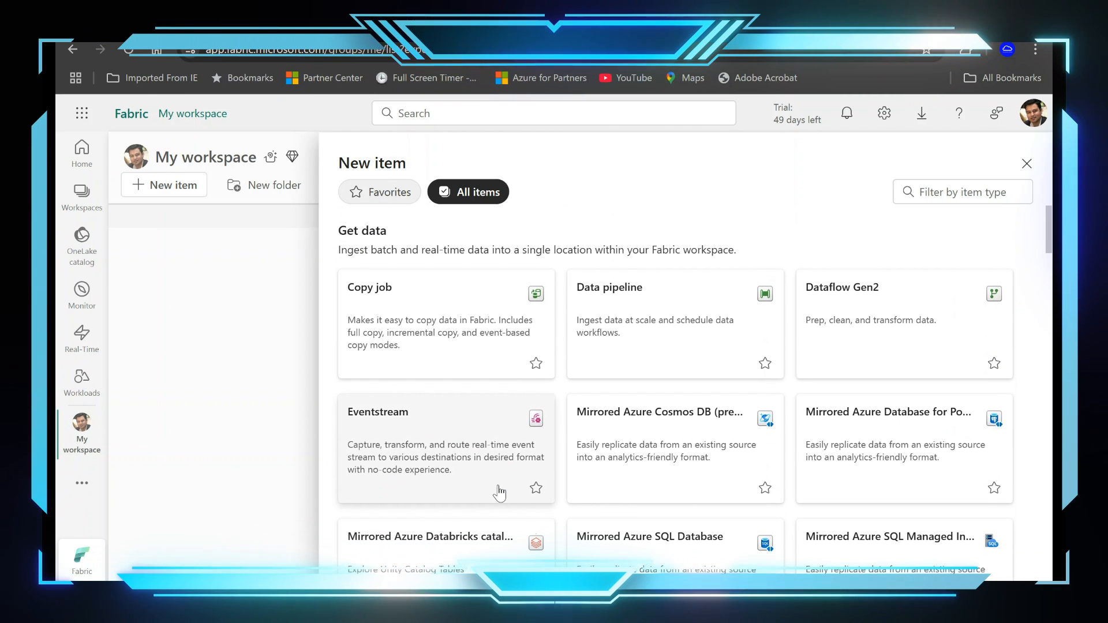
scroll(499, 494, down, 6)
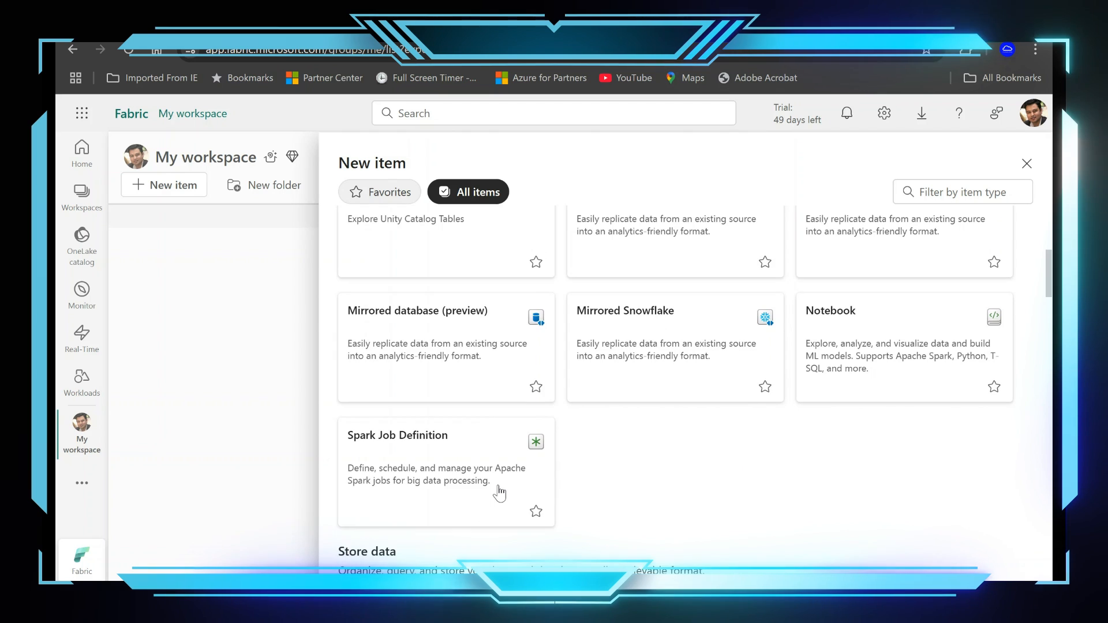
scroll(500, 493, down, 5)
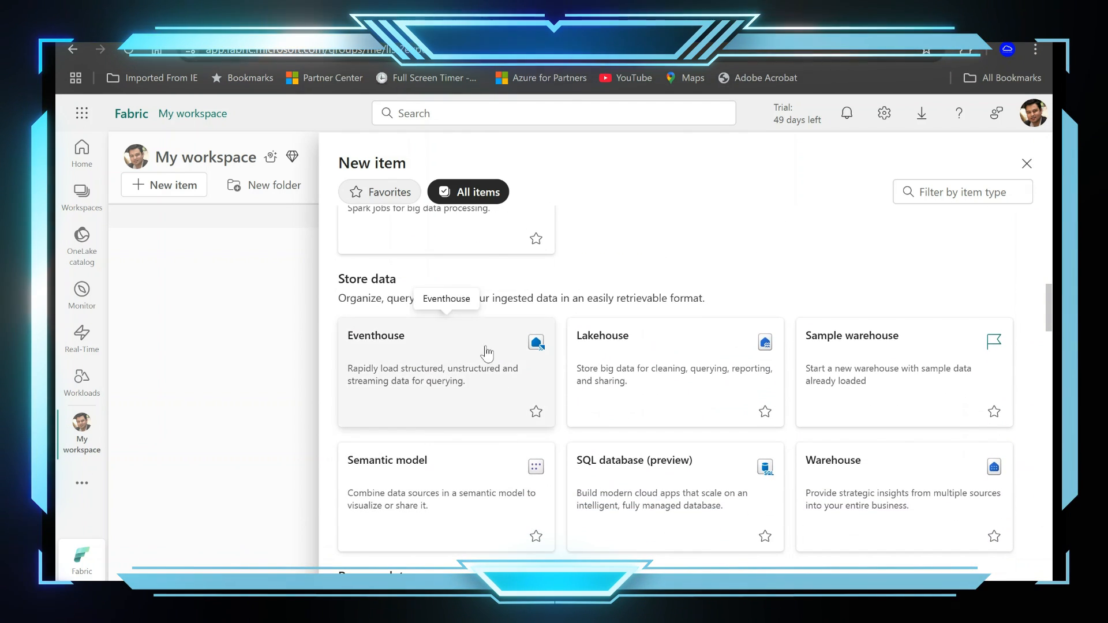
click(600, 374)
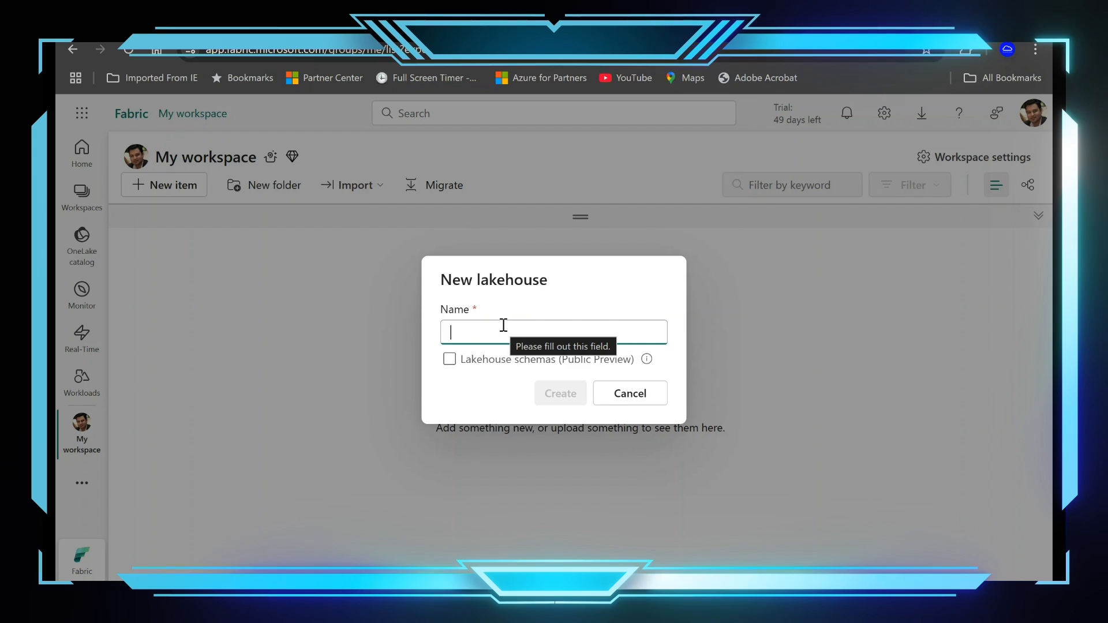
text(MYL)
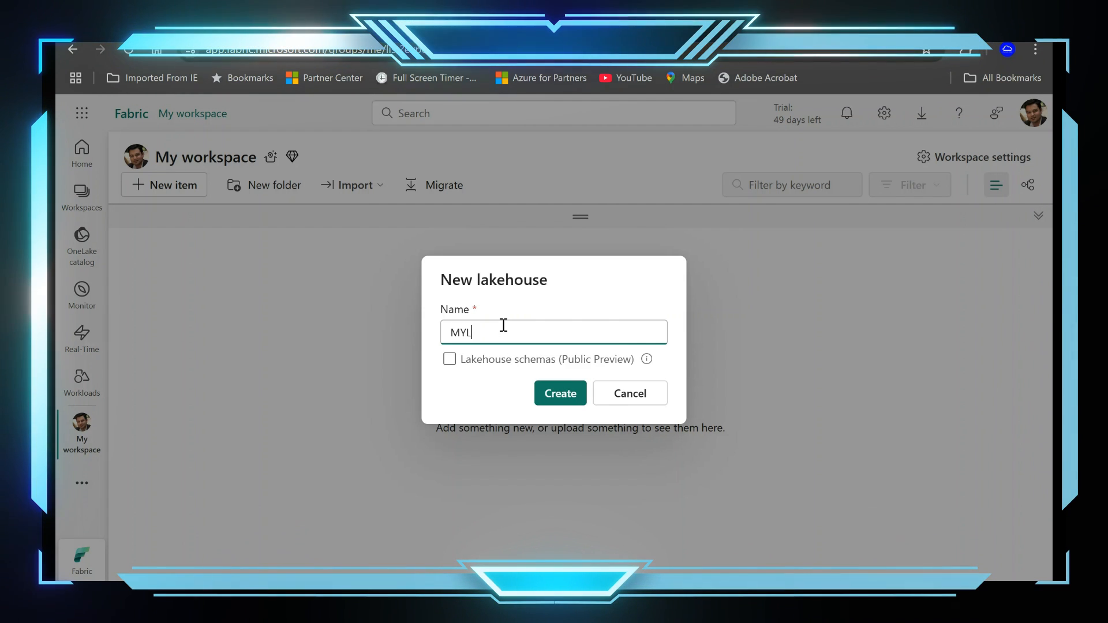
text(H)
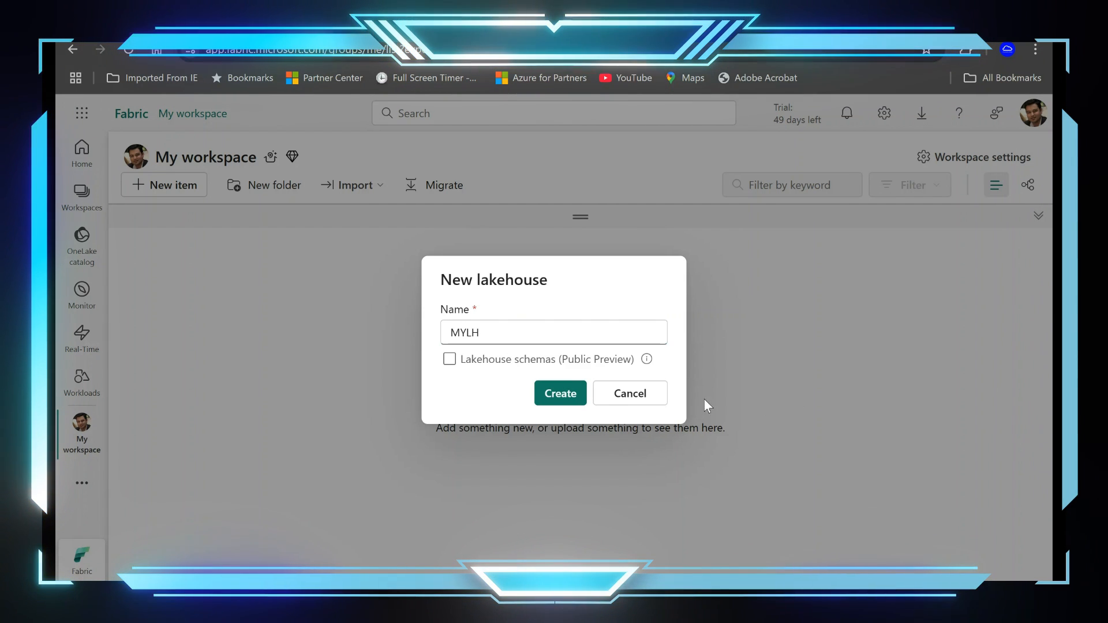
click(560, 394)
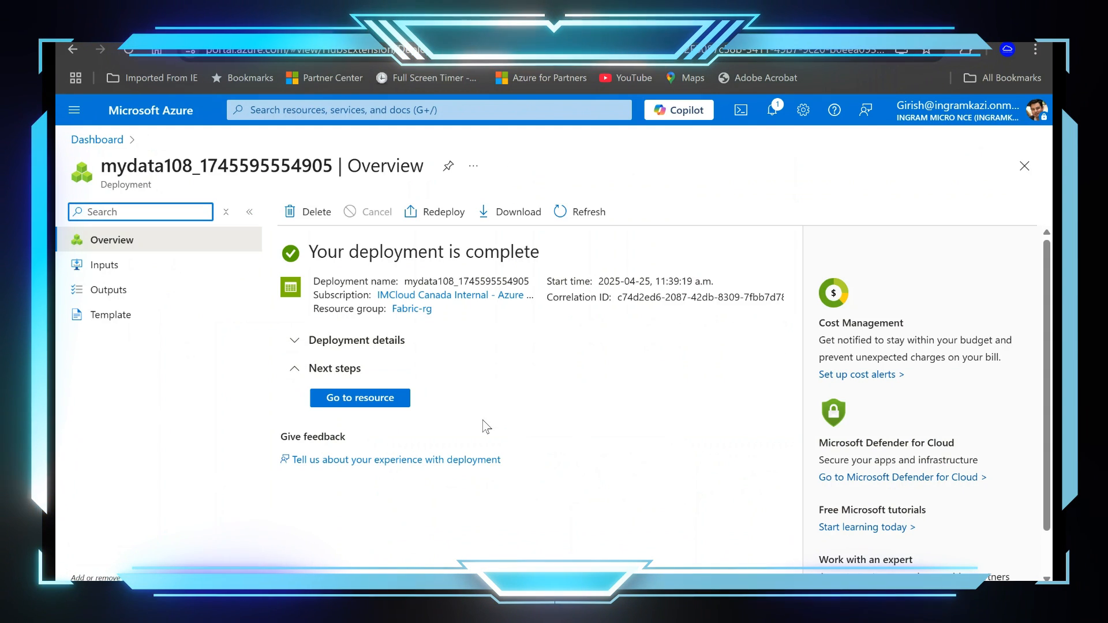
Step: In the Azure portal, open the newly deployed mydata108 storage account and go to its containers
click(392, 407)
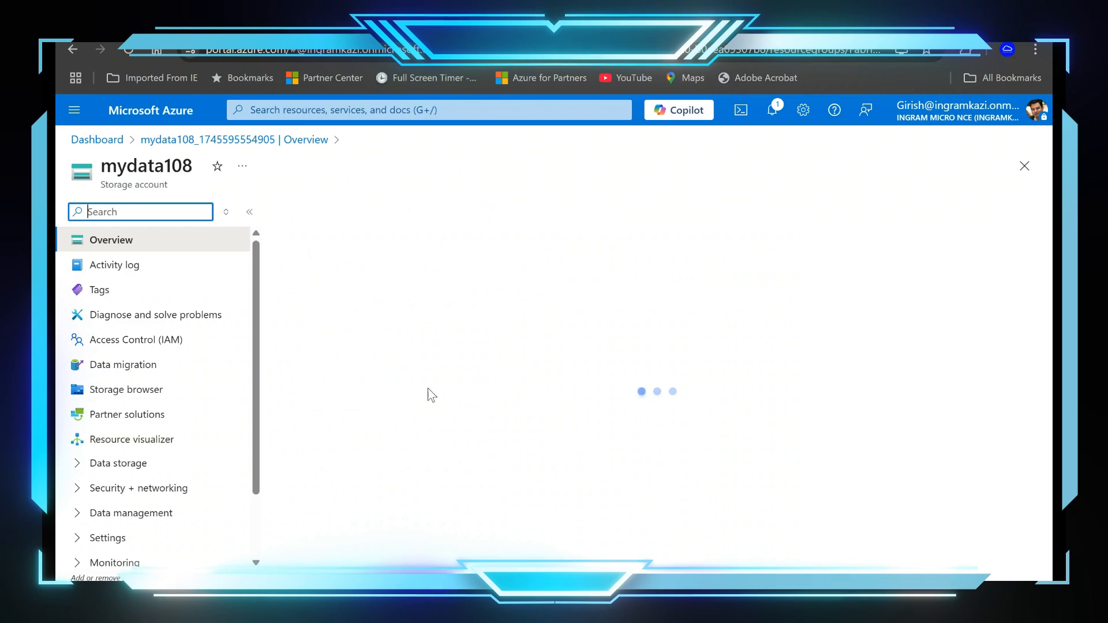
scroll(242, 398, down, 1)
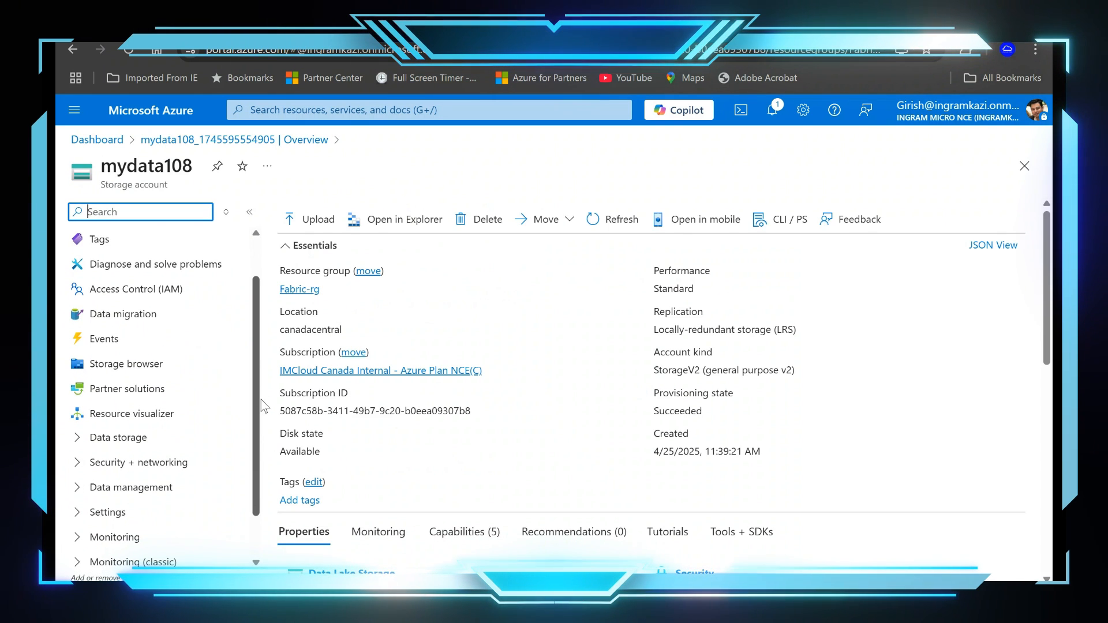
scroll(263, 409, down, 1)
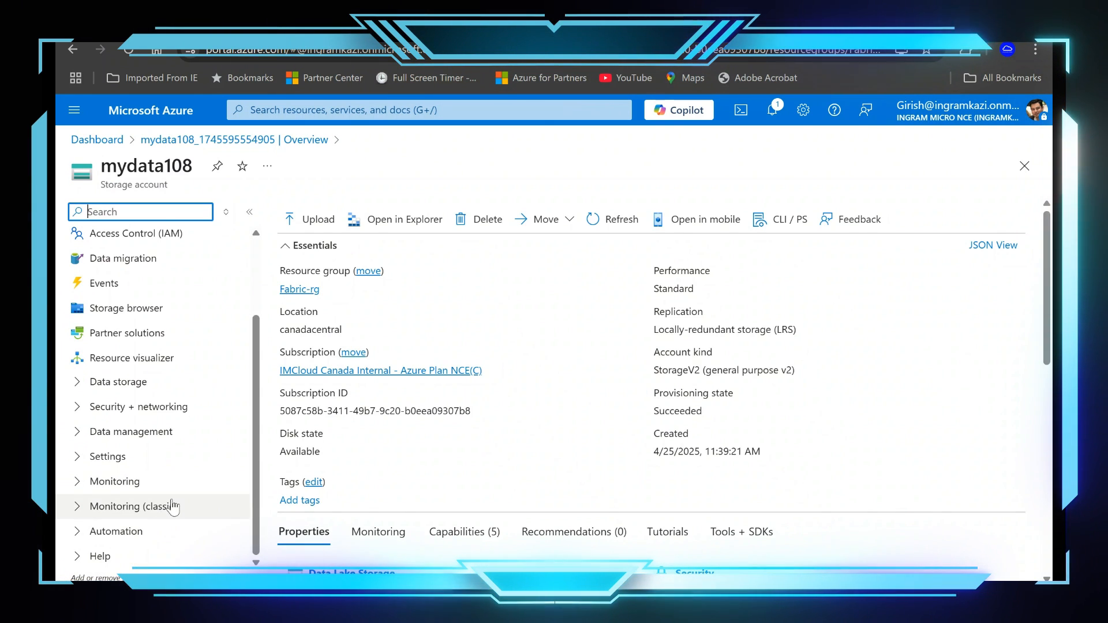
click(131, 432)
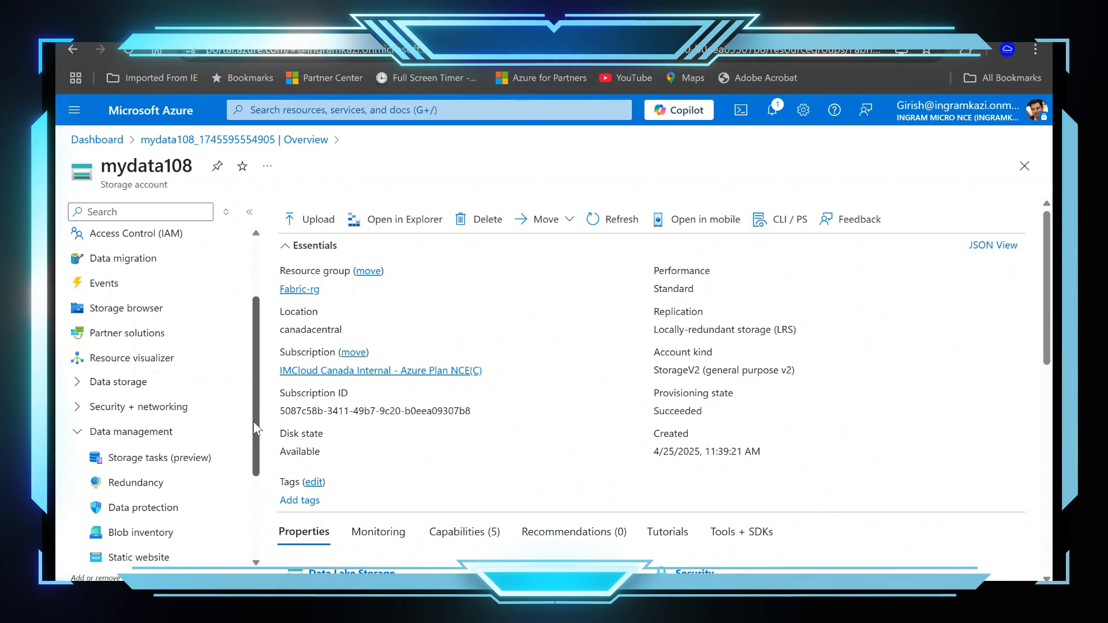
scroll(253, 447, down, 1)
scroll(254, 447, down, 2)
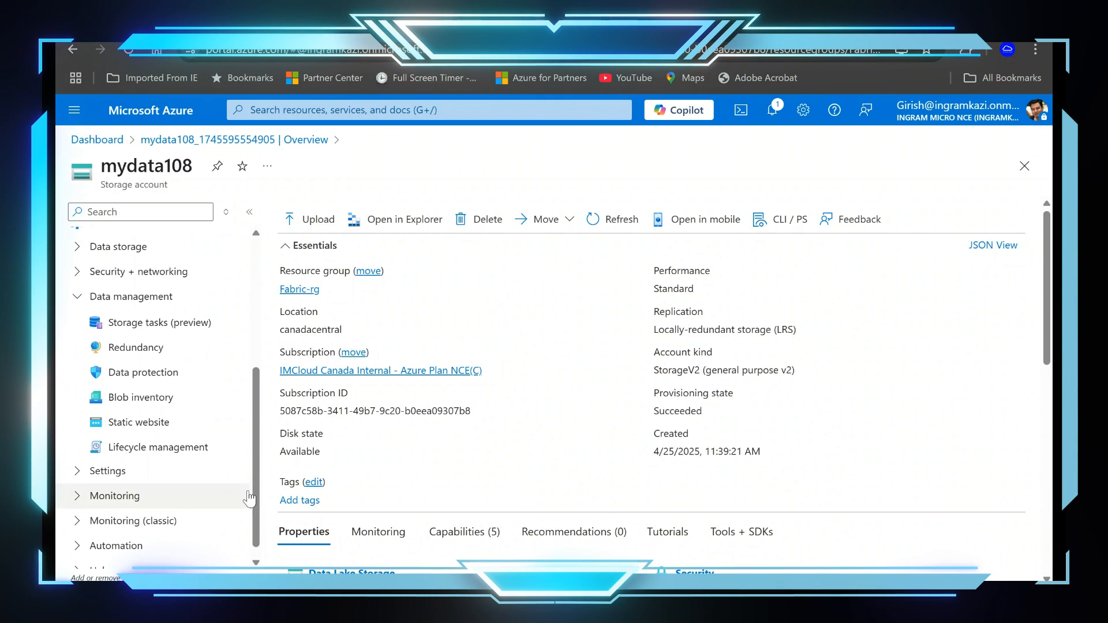
click(78, 471)
scroll(202, 490, down, 3)
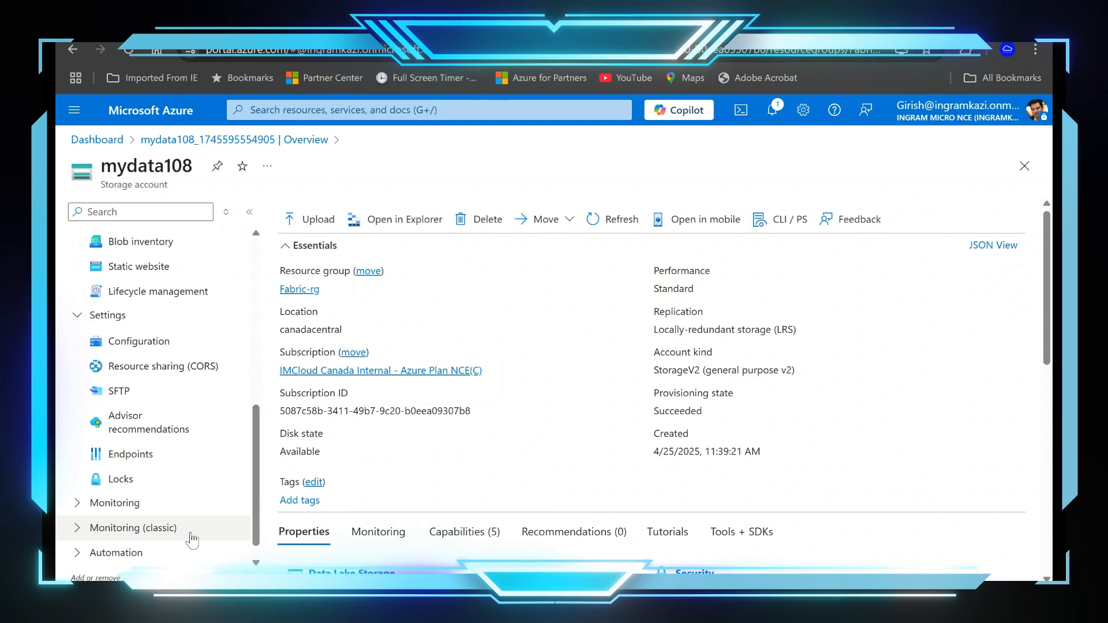
scroll(194, 515, up, 5)
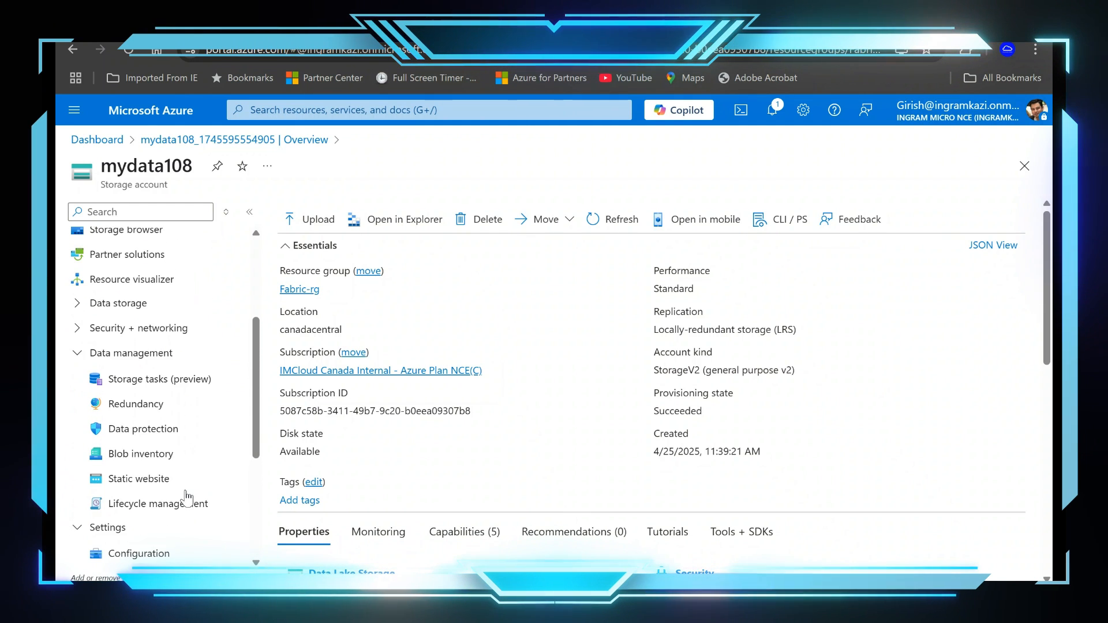
click(116, 361)
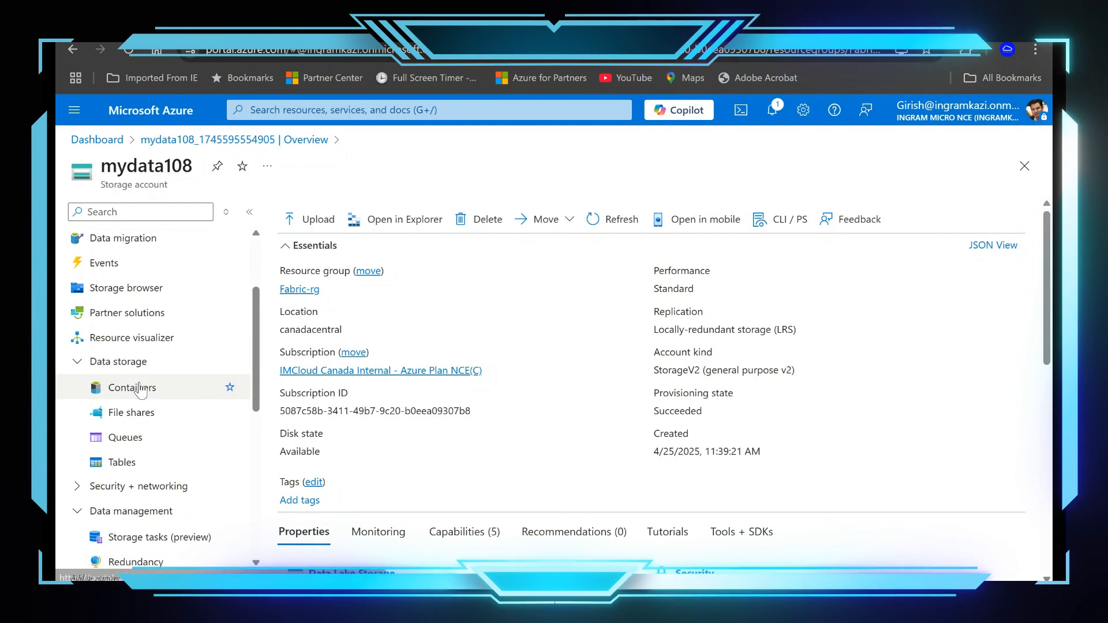
click(138, 388)
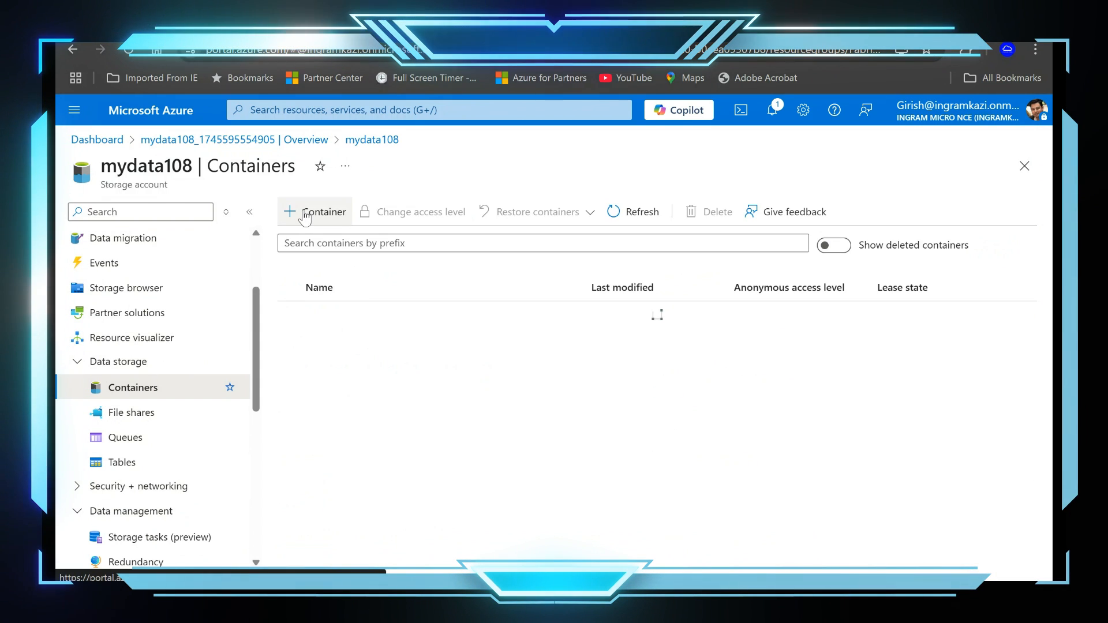
Step: Create a new private container named mycontainer108 in the storage account
click(305, 214)
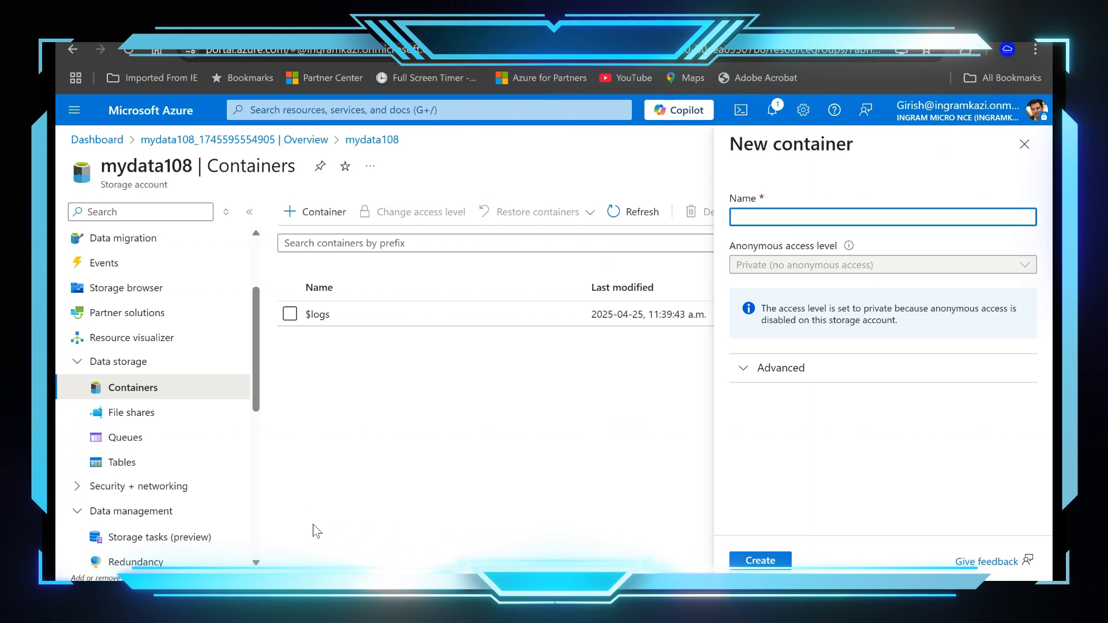
text(m)
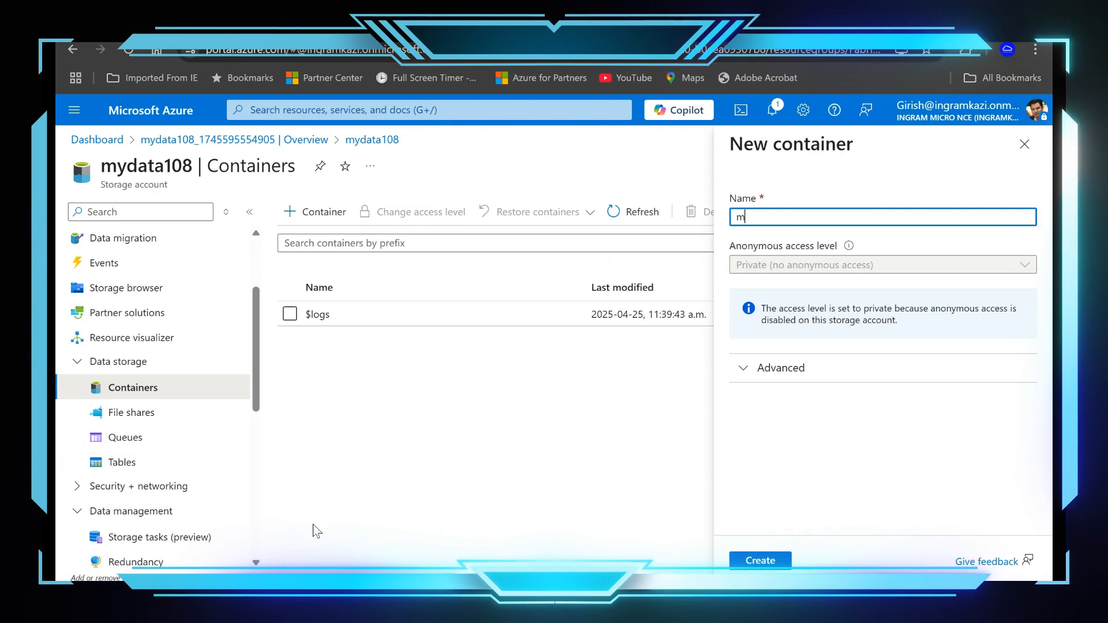
text(ycontaine)
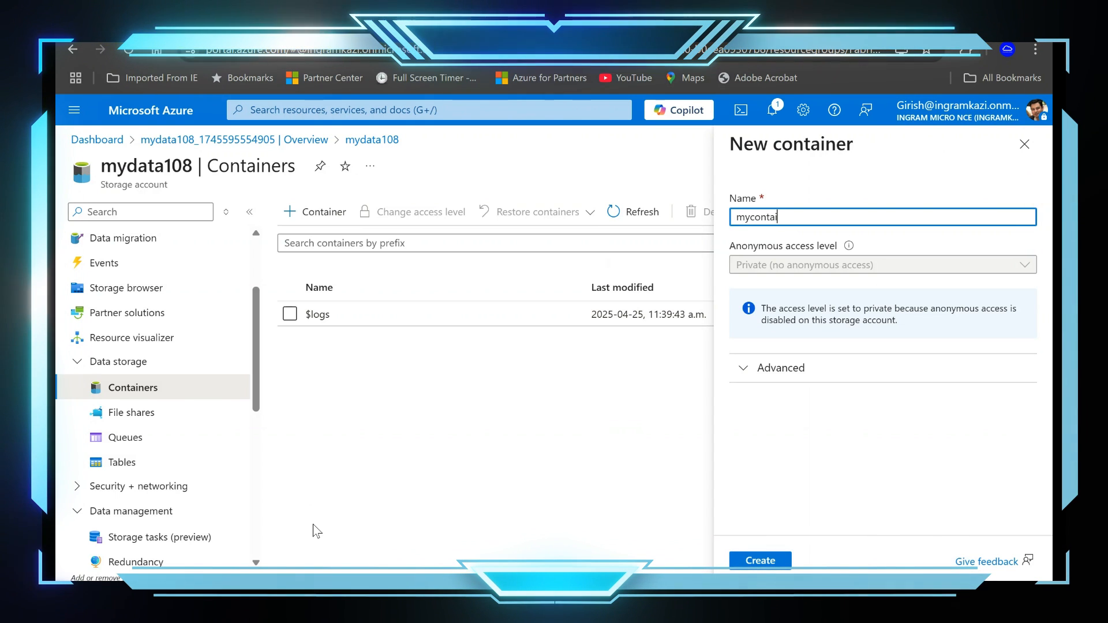
text(r10)
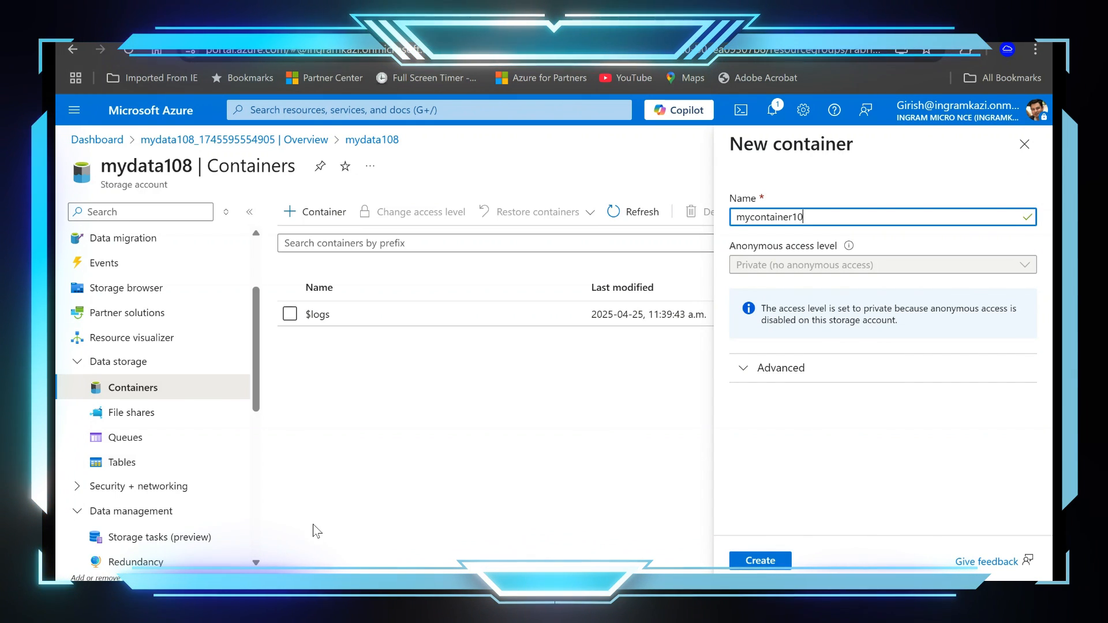
text(8)
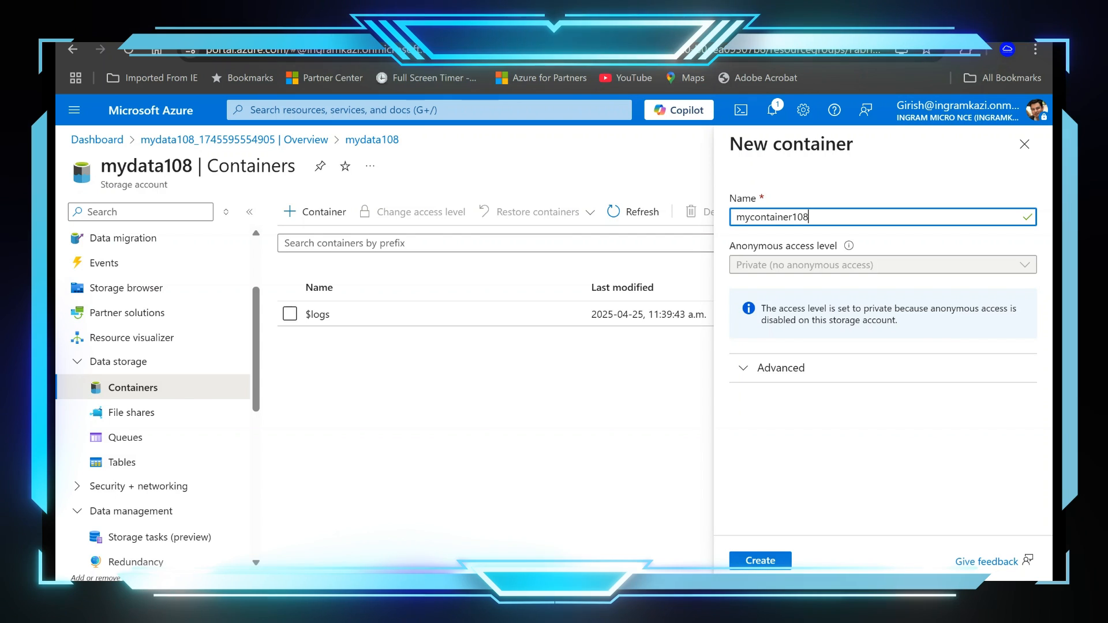
key(Return)
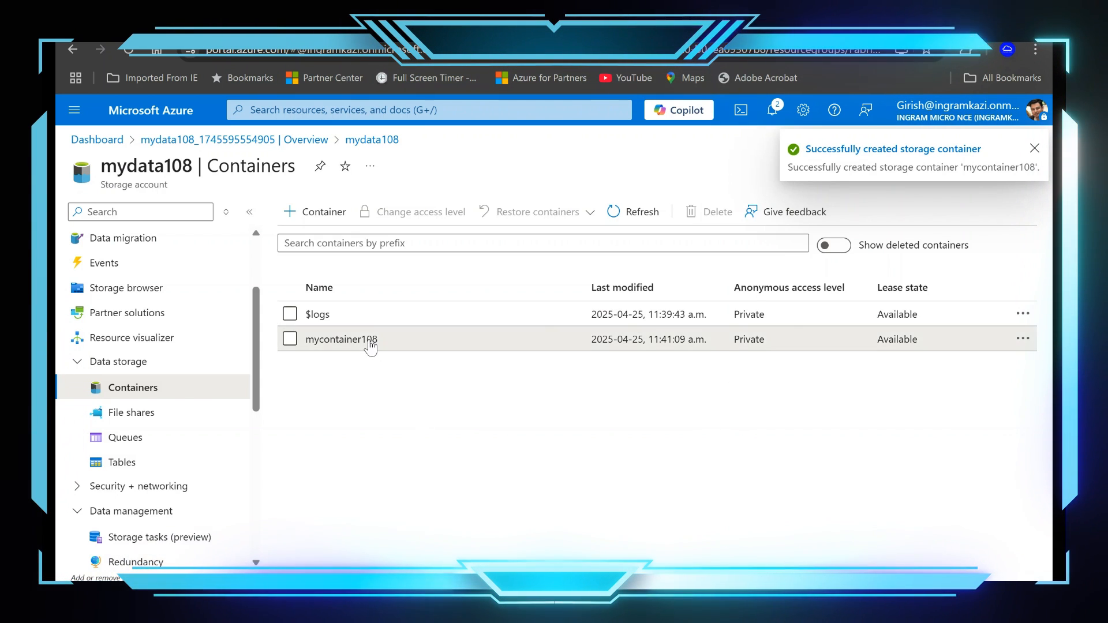
Step: Upload the files ITS.jpg and taxables.csv from the Documents folder to mycontainer108
click(371, 344)
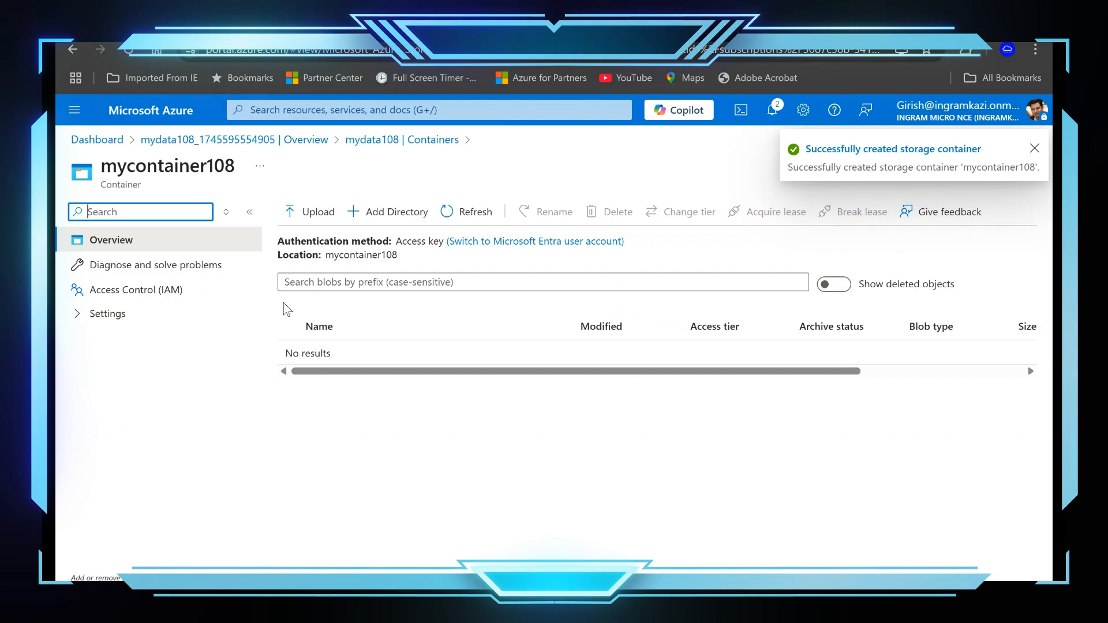
click(293, 212)
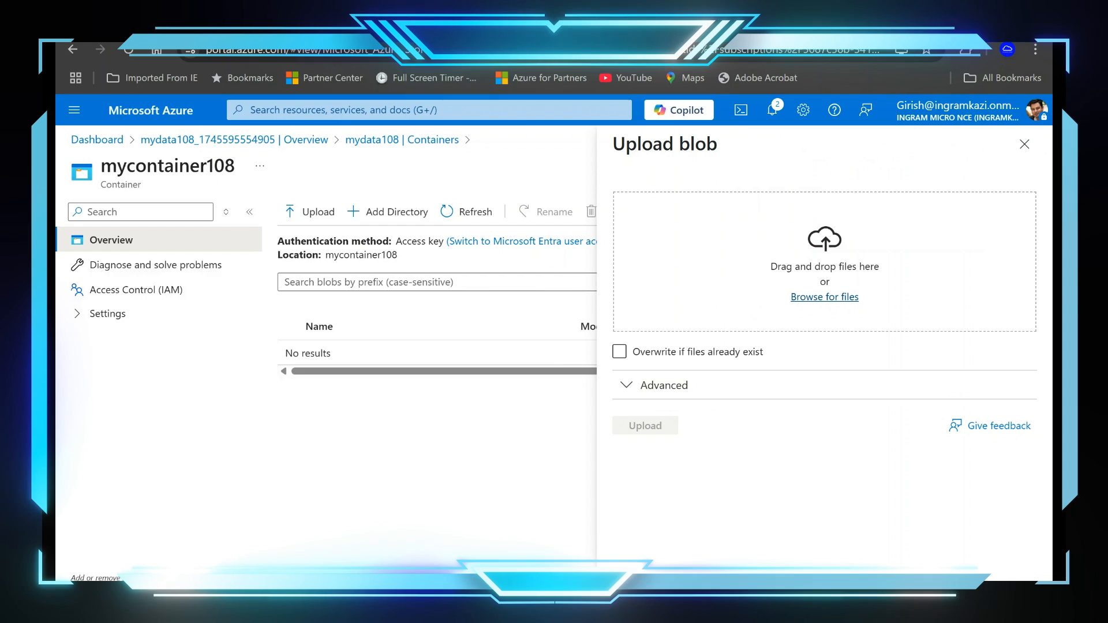
click(825, 296)
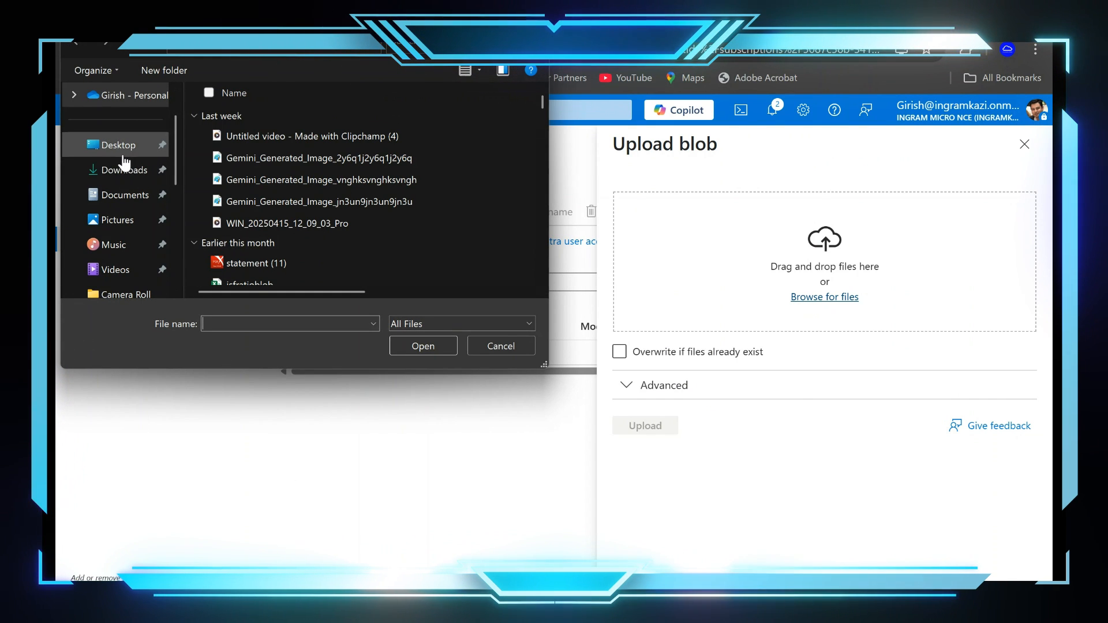
click(124, 195)
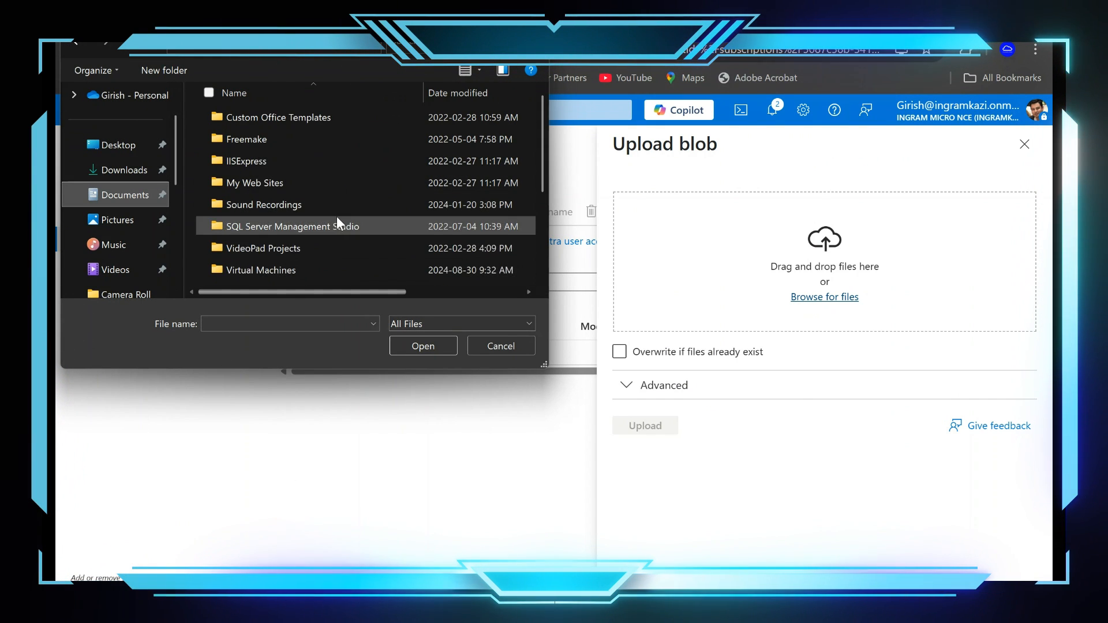
scroll(337, 218, down, 2)
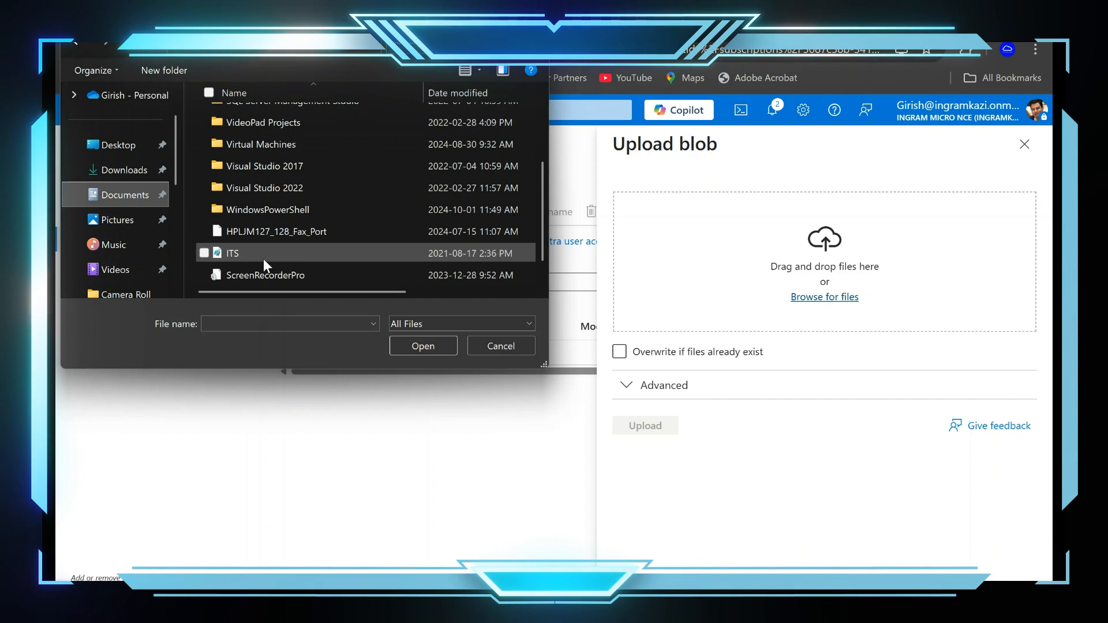
scroll(289, 259, down, 1)
click(243, 278)
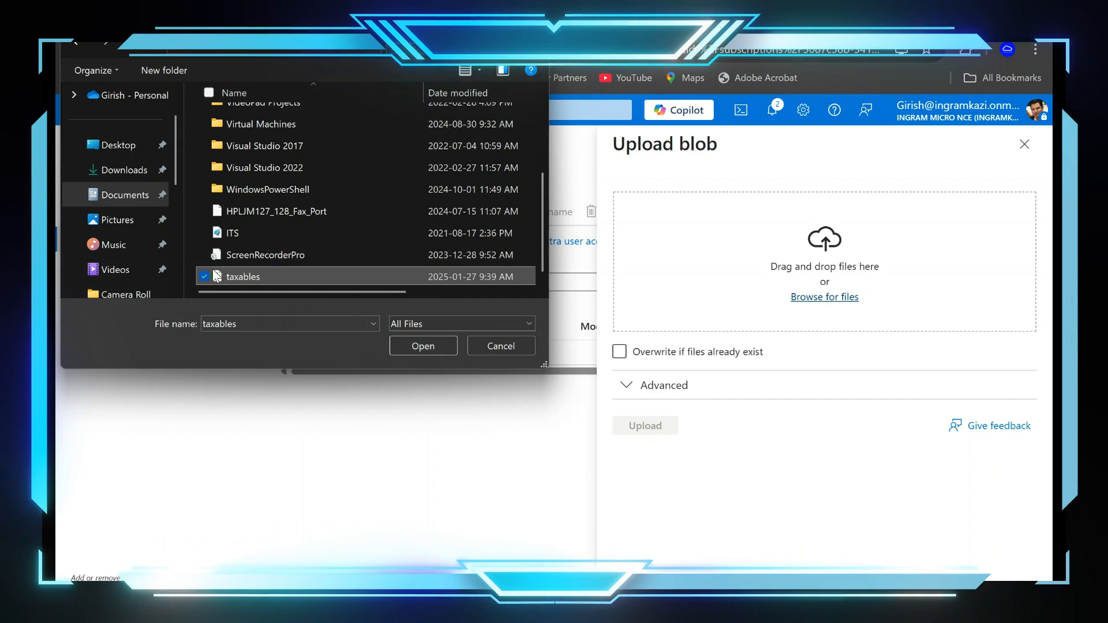
click(205, 233)
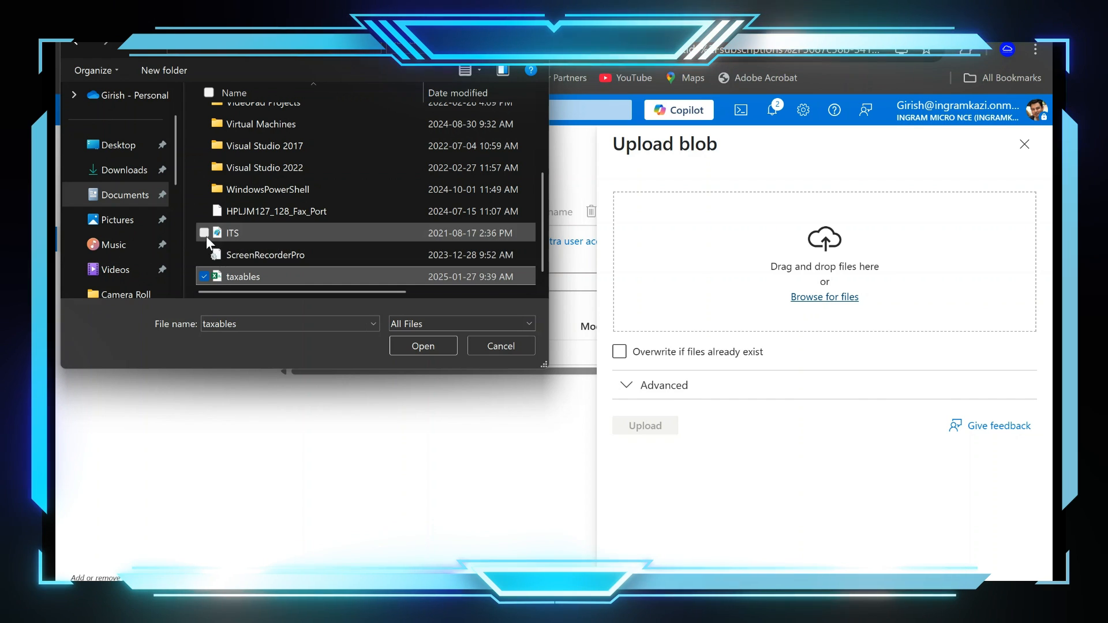
click(427, 346)
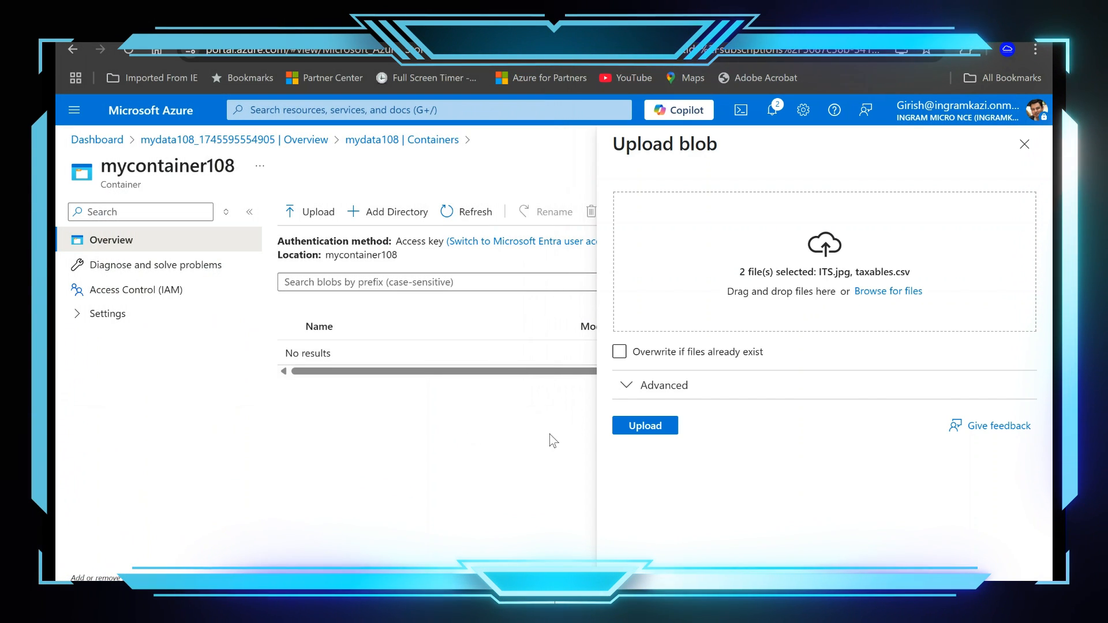
click(644, 425)
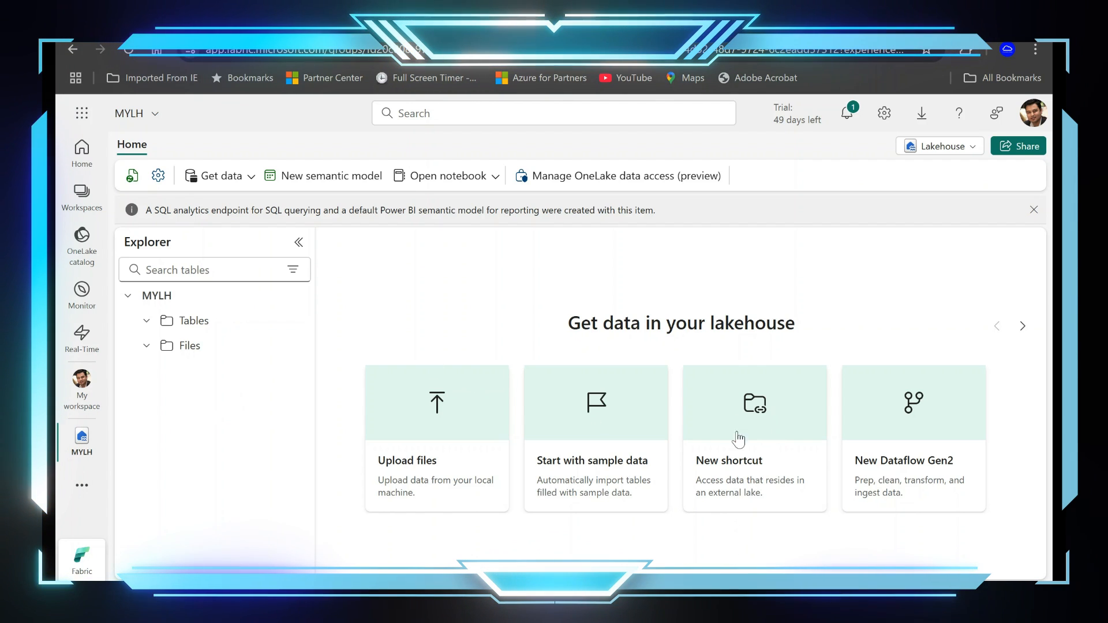
Step: In Microsoft Fabric, start a new Azure Data Lake Storage Gen2 shortcut in the MYLH lakehouse and choose to create a new connection
click(231, 189)
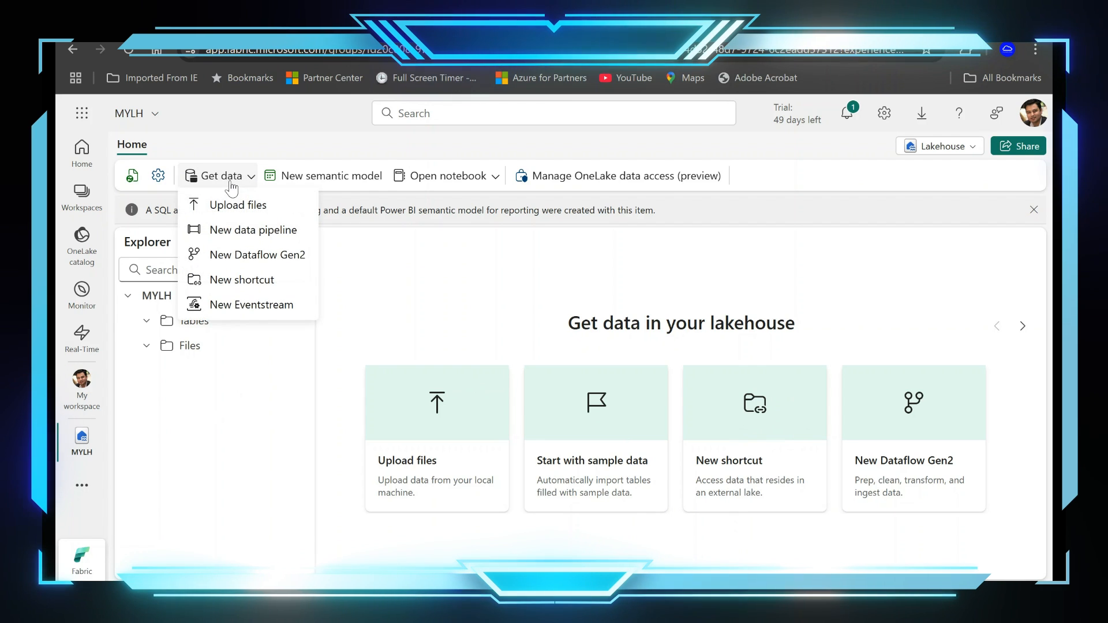
click(268, 288)
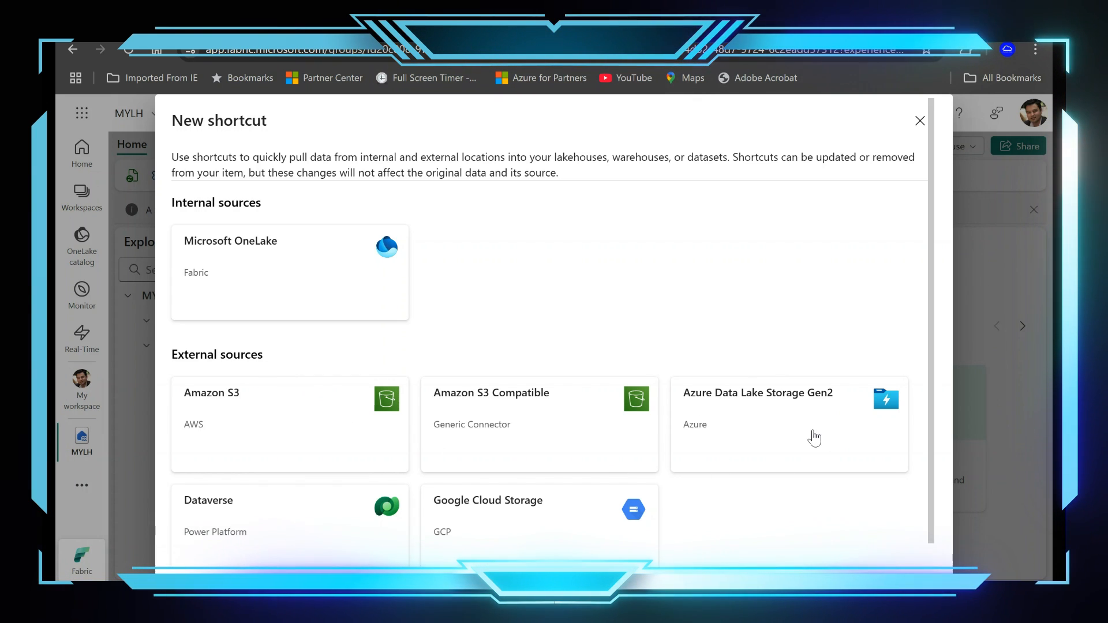
click(814, 438)
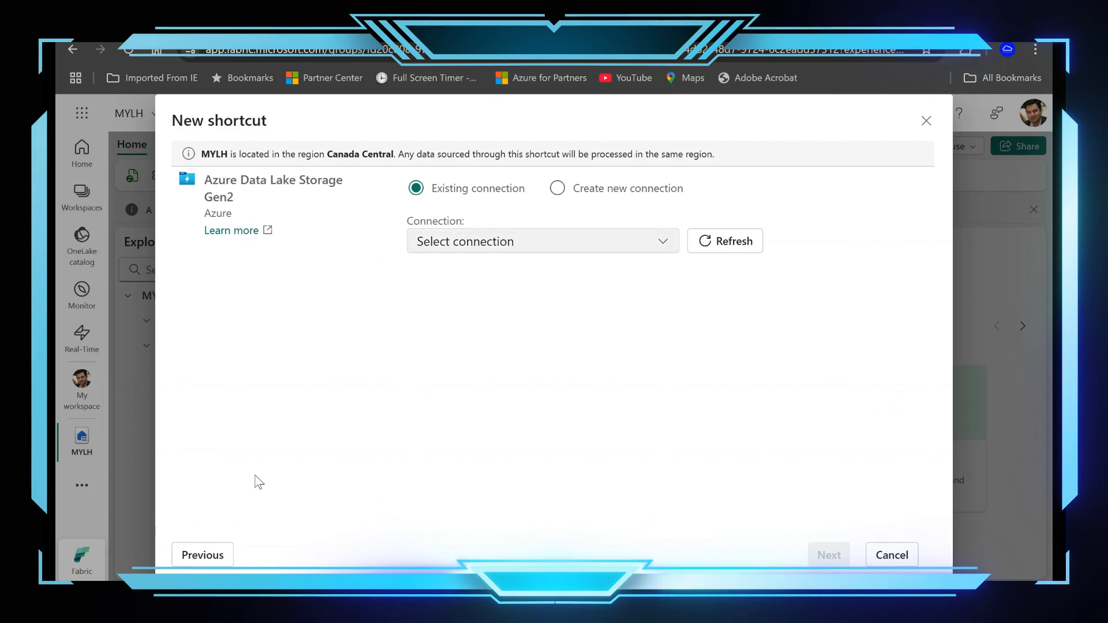
click(455, 243)
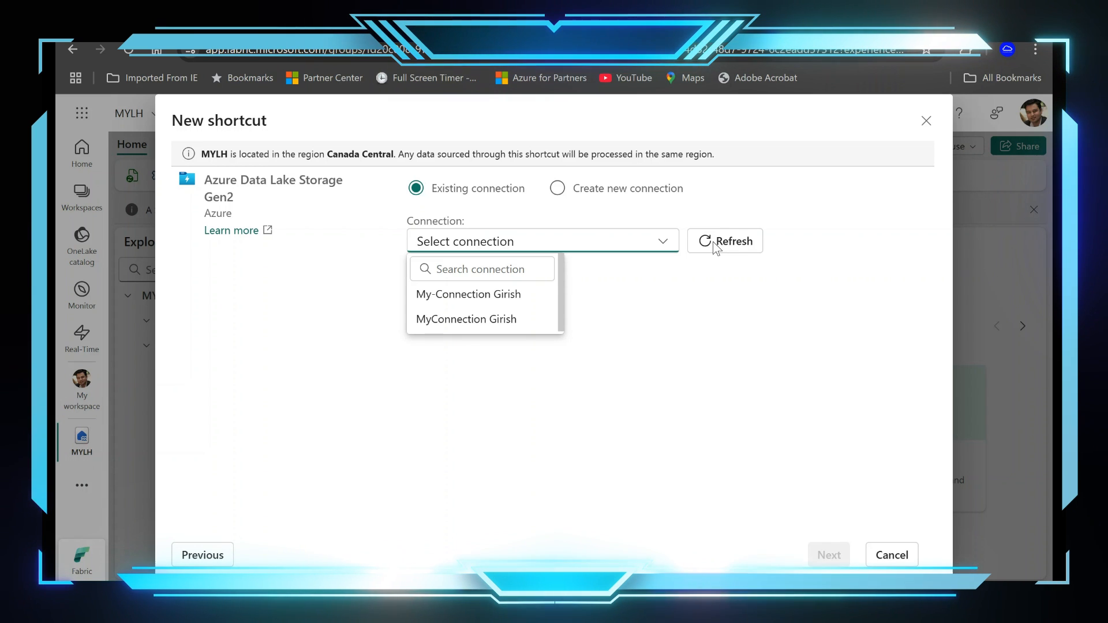
click(566, 195)
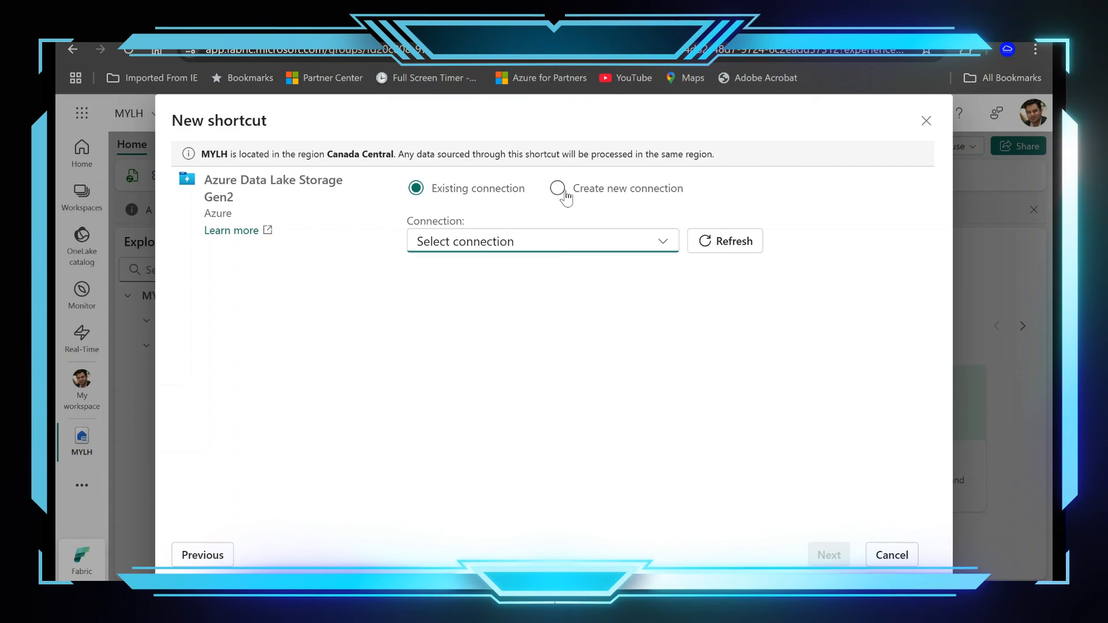
click(556, 189)
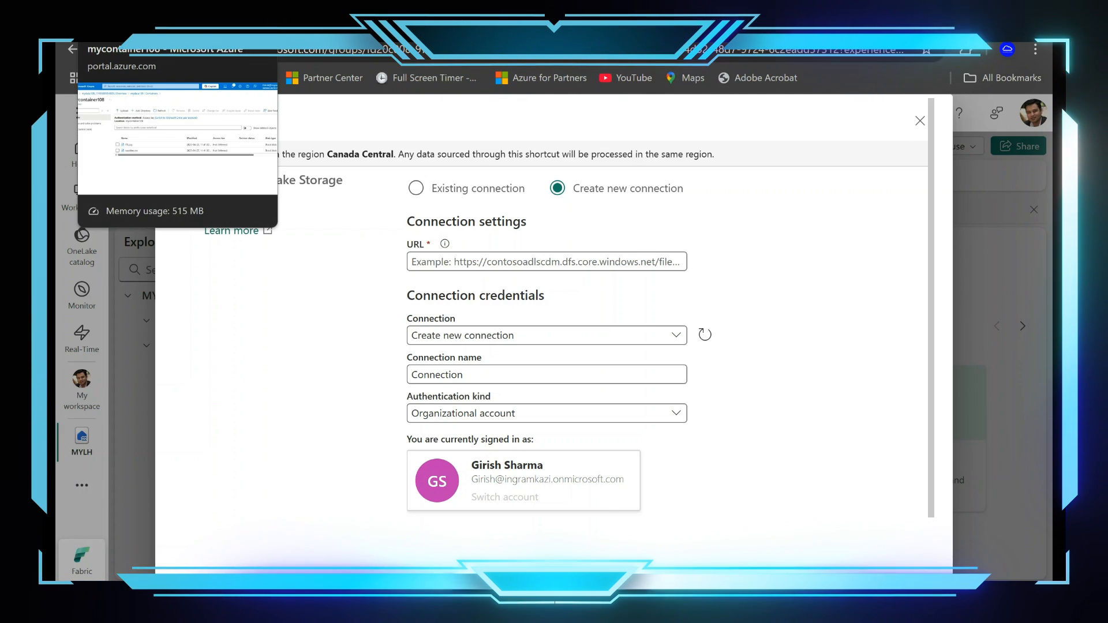
Step: In the Azure portal, leave mycontainer108 and open the Endpoints settings of the mydata108 storage account
click(162, 49)
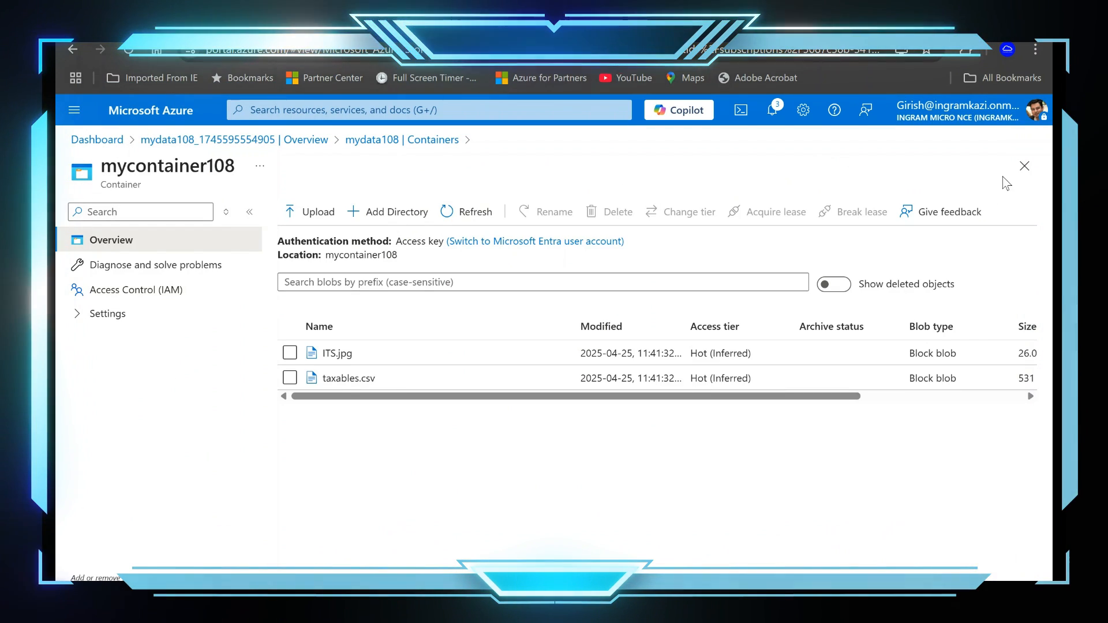
click(1023, 166)
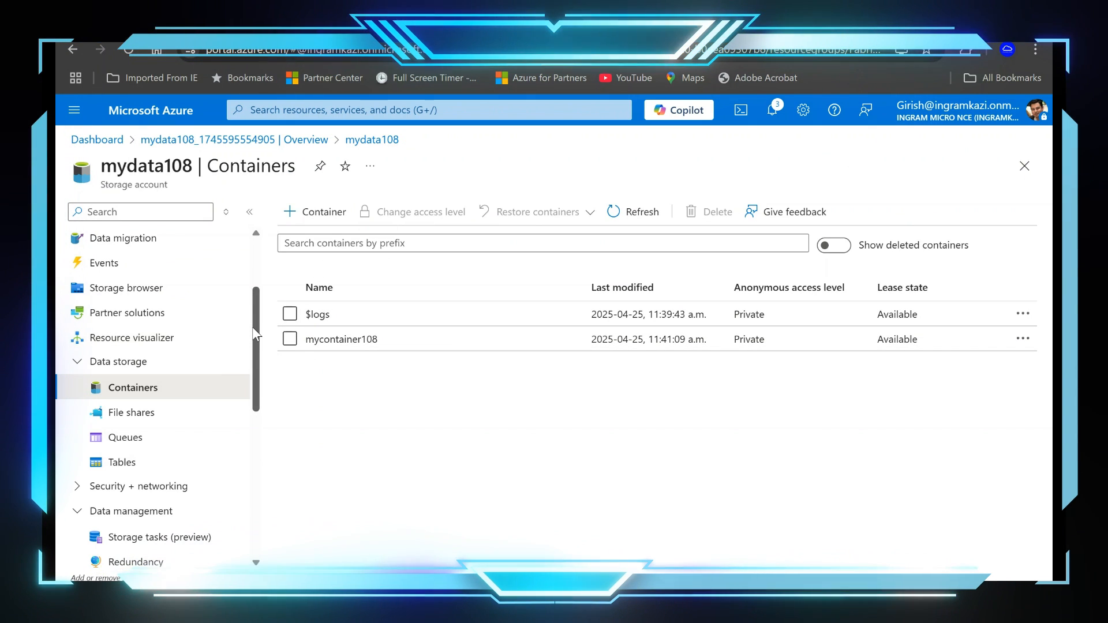
drag(253, 333, 233, 494)
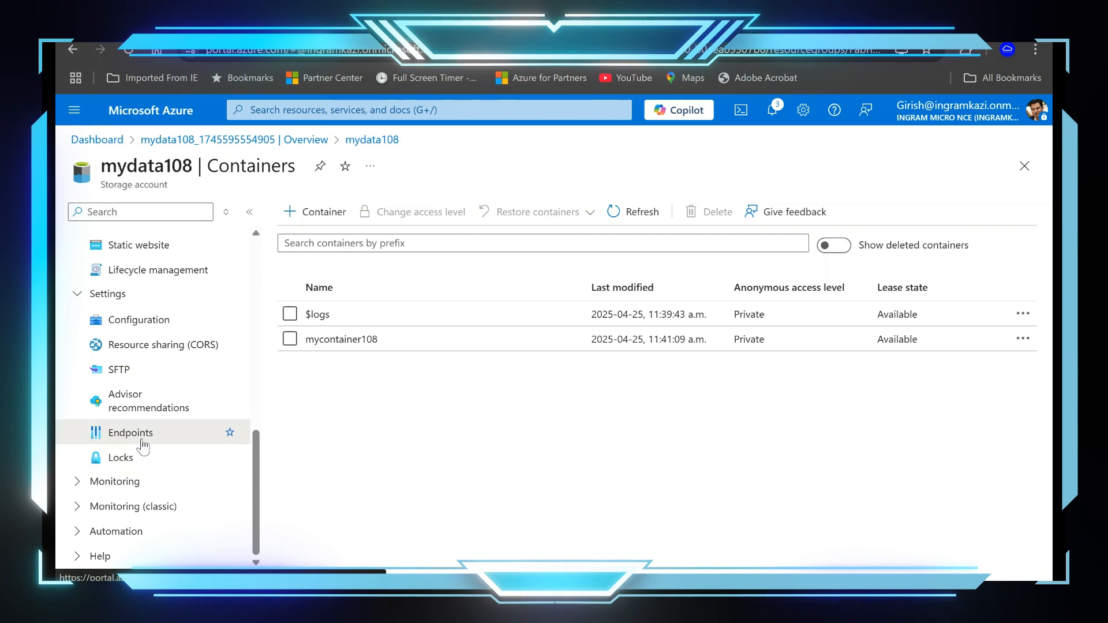
click(133, 433)
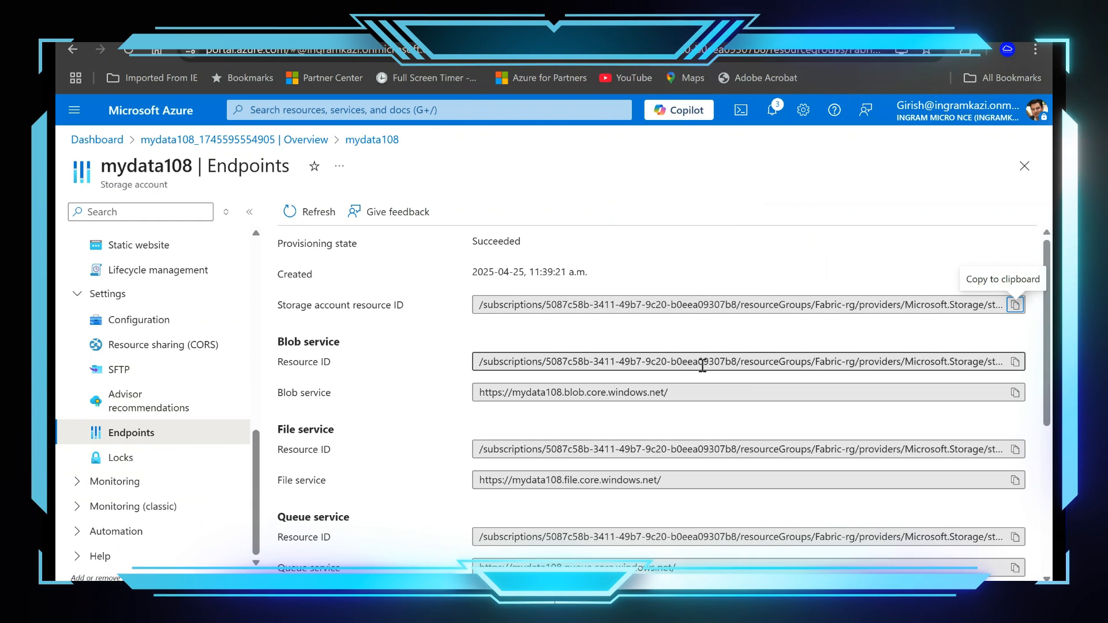
Step: Copy the Data Lake Storage endpoint URL of the mydata108 storage account
scroll(681, 365, down, 1)
scroll(680, 365, down, 2)
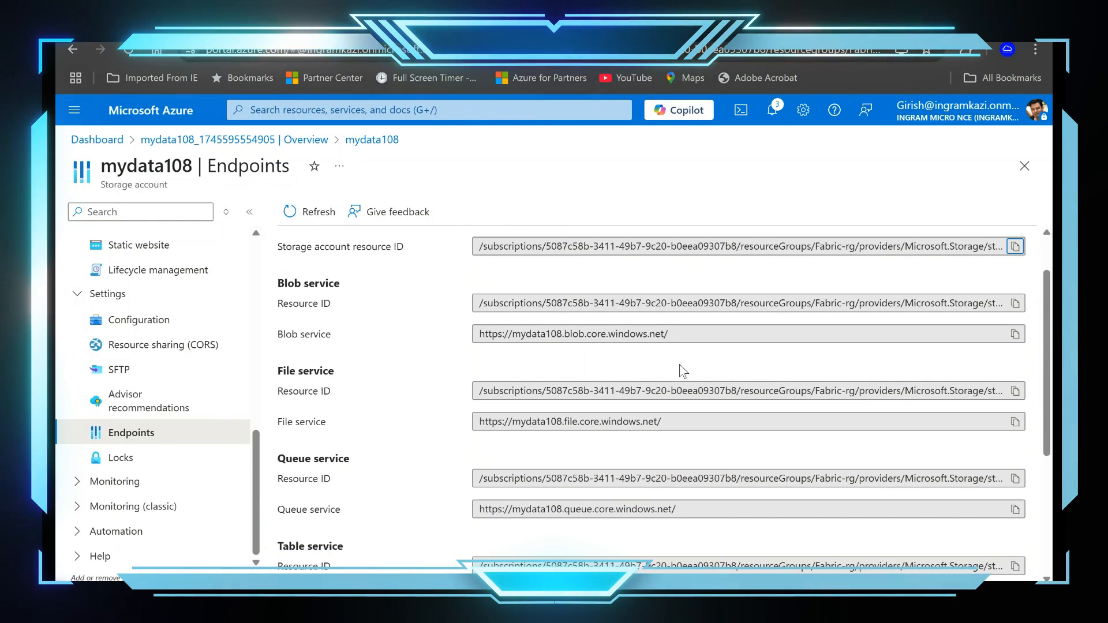
scroll(680, 364, down, 1)
scroll(679, 365, up, 2)
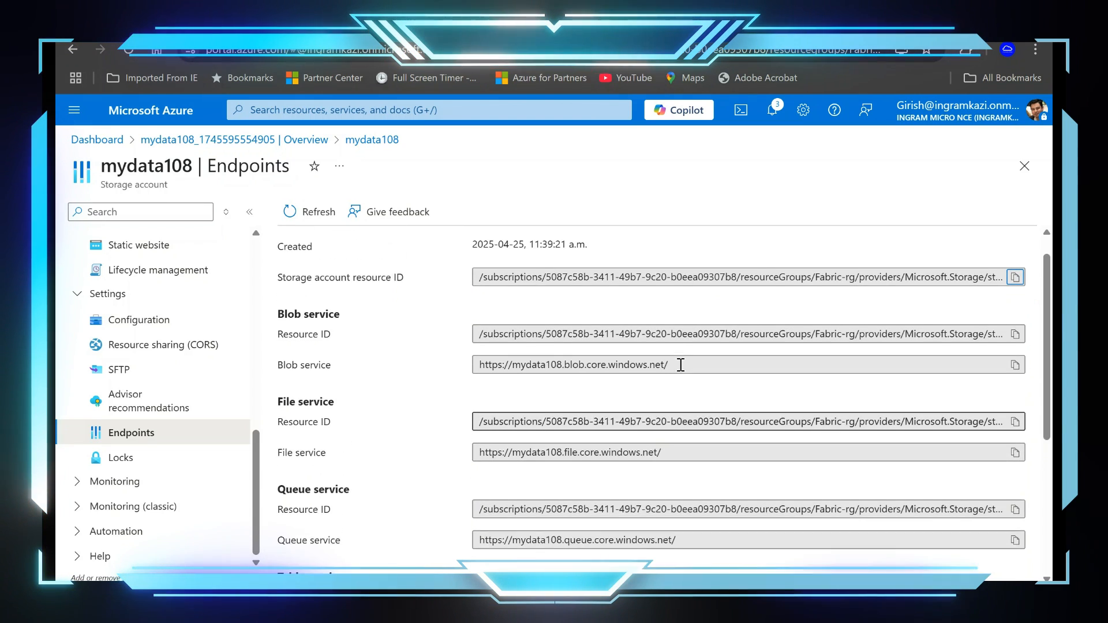
scroll(680, 364, down, 2)
scroll(681, 364, down, 3)
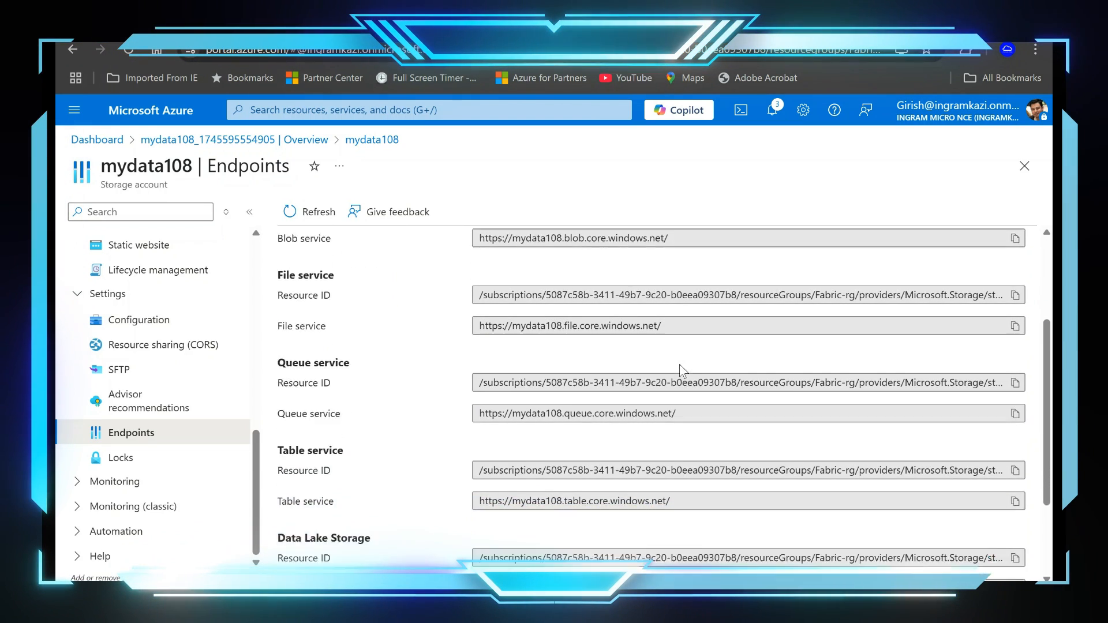
scroll(681, 365, down, 3)
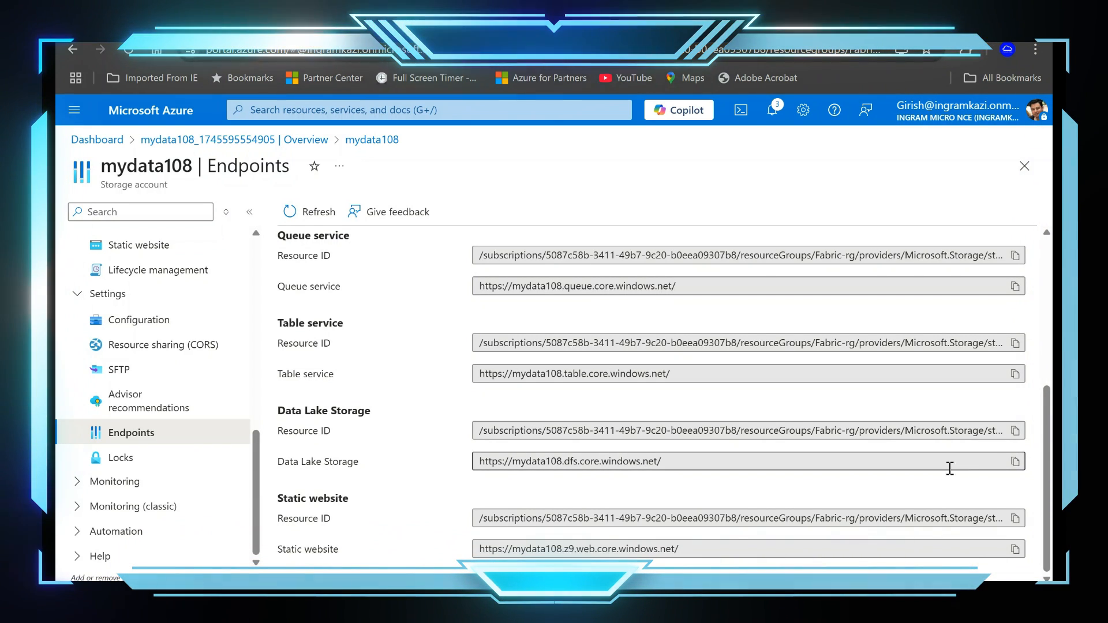
click(1010, 464)
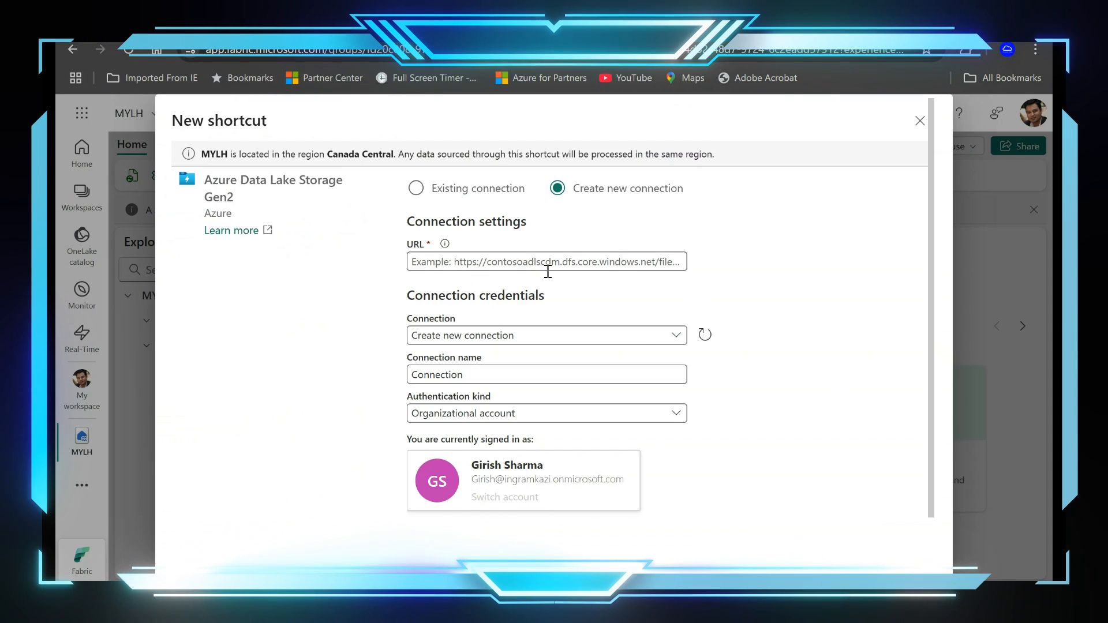
key(ctrl+v)
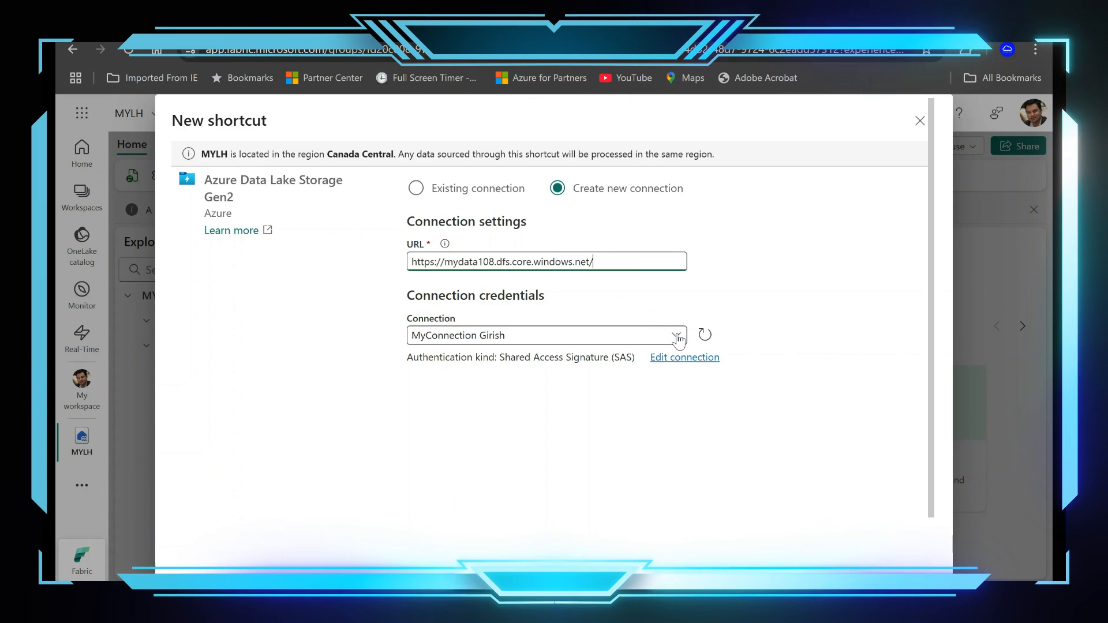
click(678, 337)
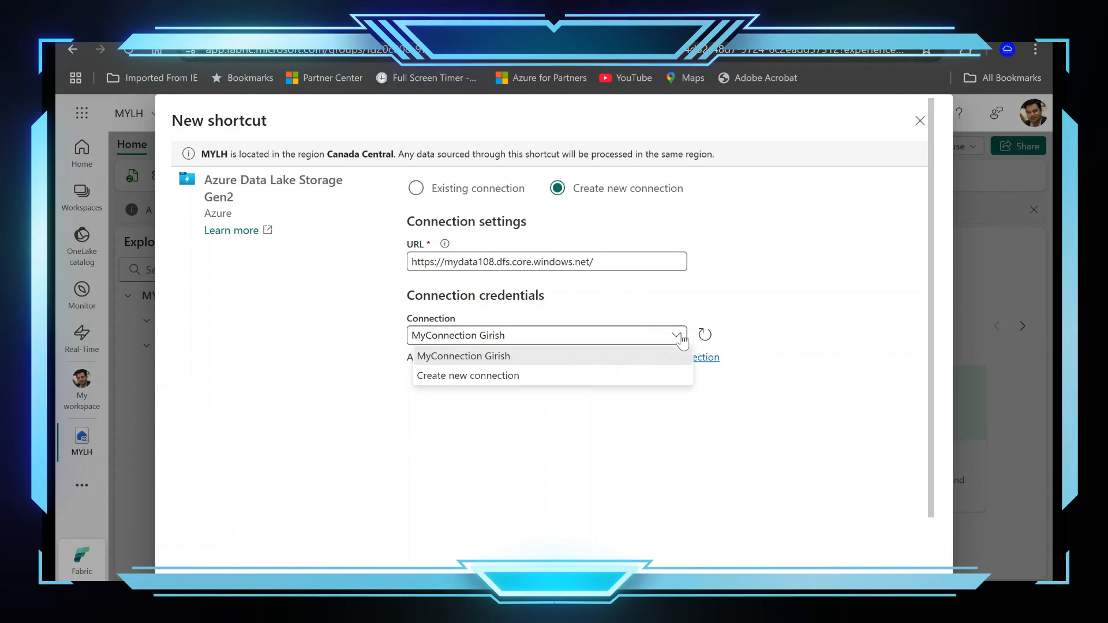
click(556, 378)
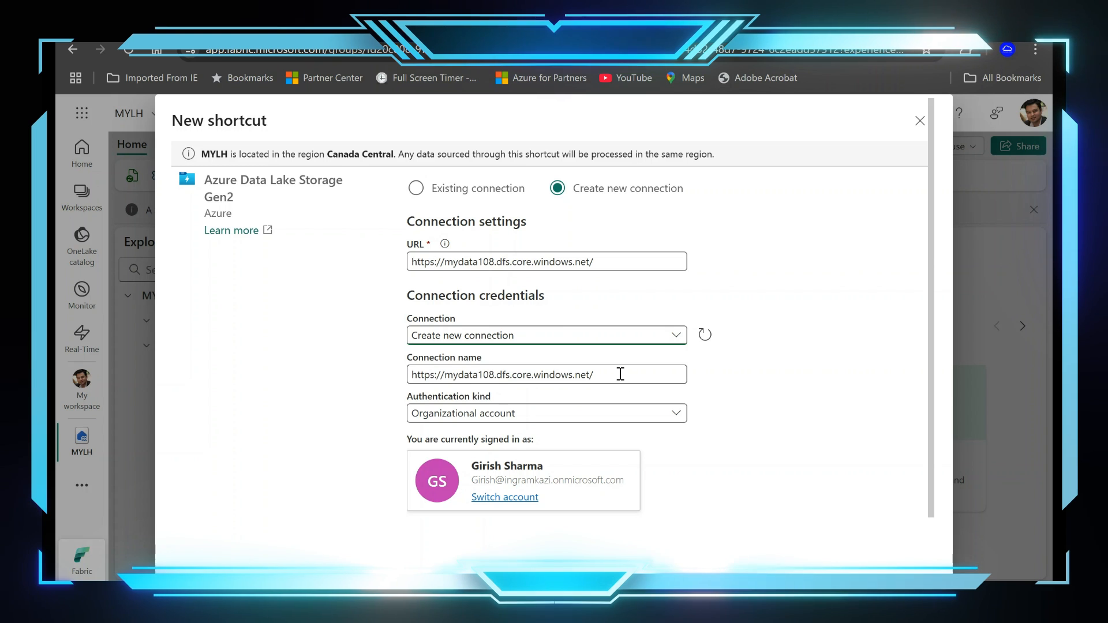
Step: Replace the suggested connection name with MYfirstShortcut
drag(618, 374, 386, 375)
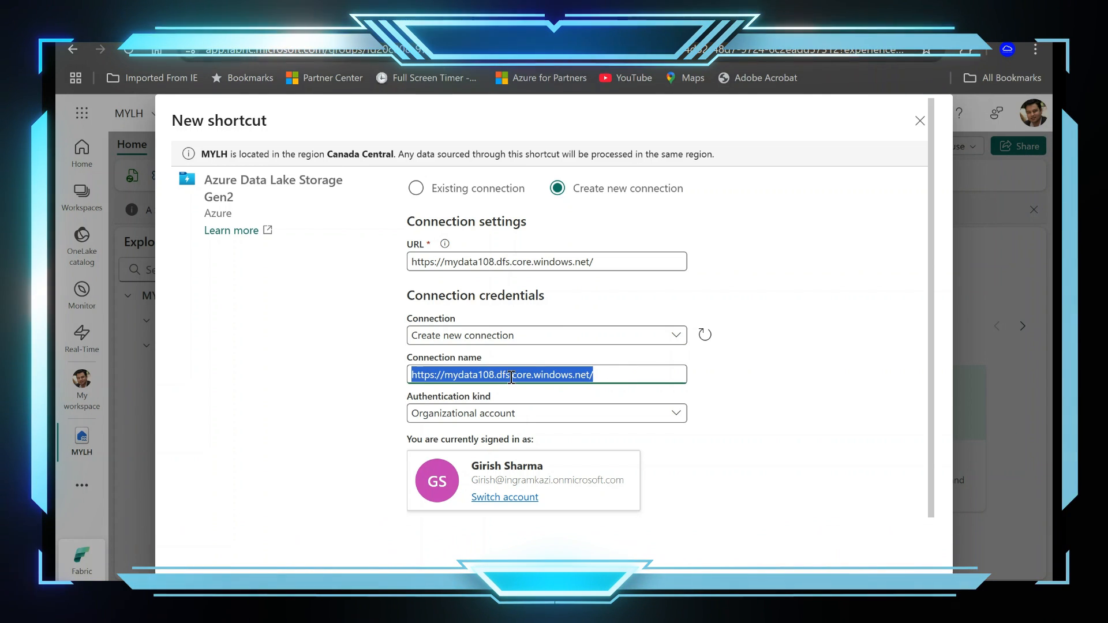
text(MYfi)
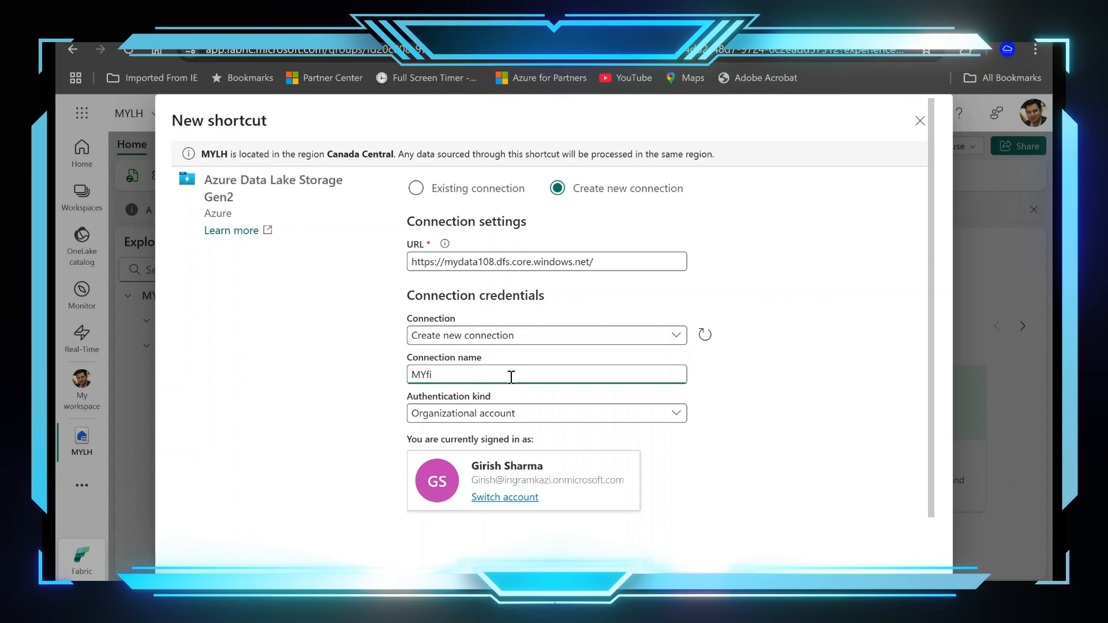
text(rstS)
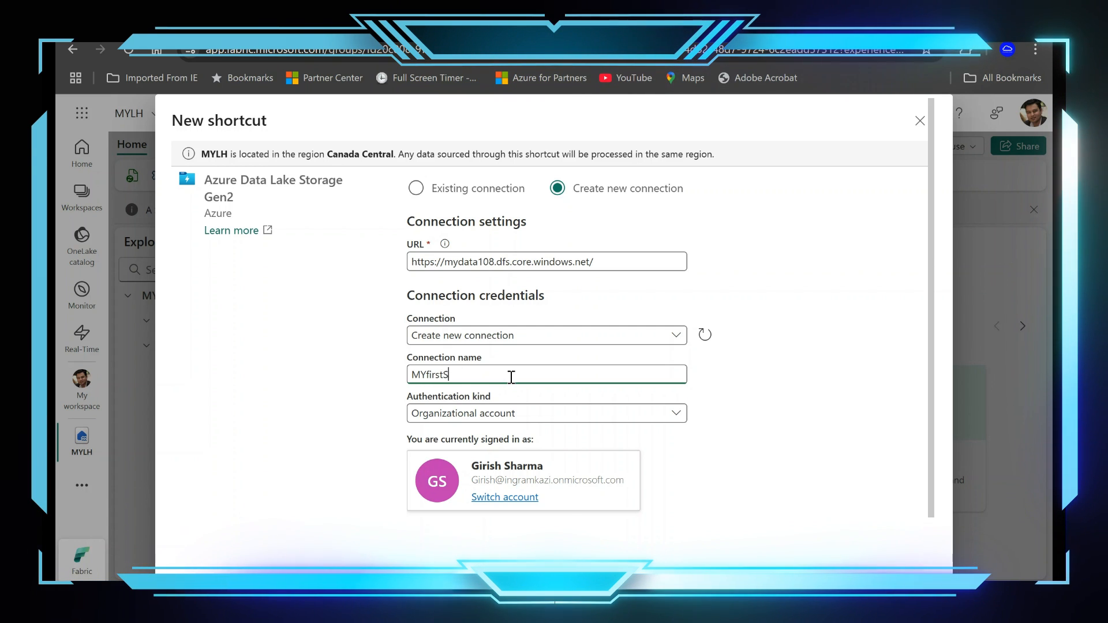
text(hortcu)
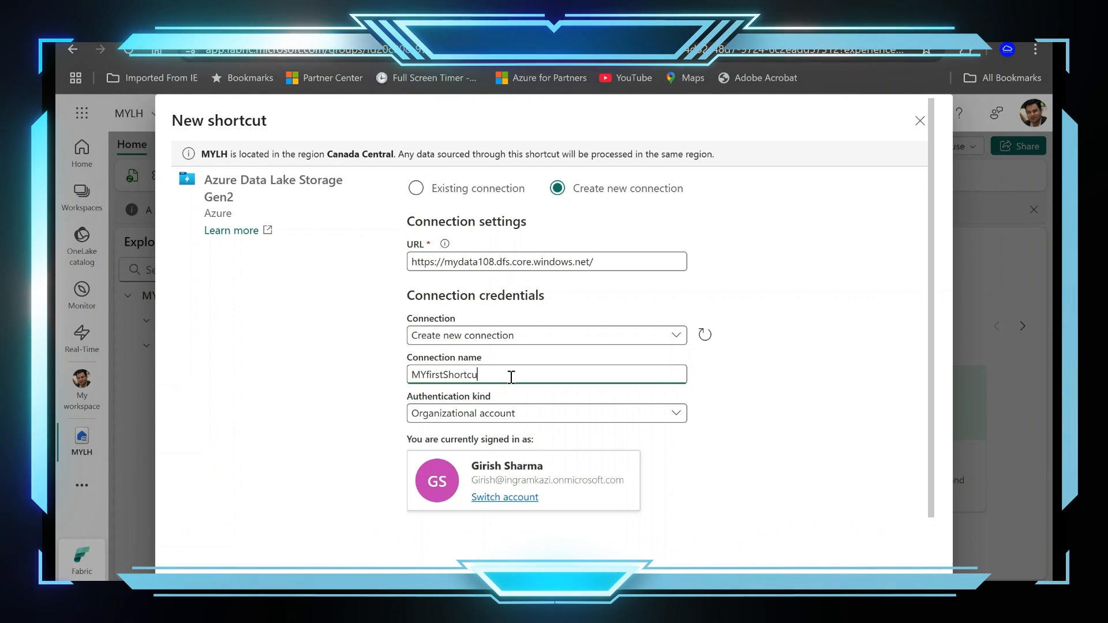
text(t)
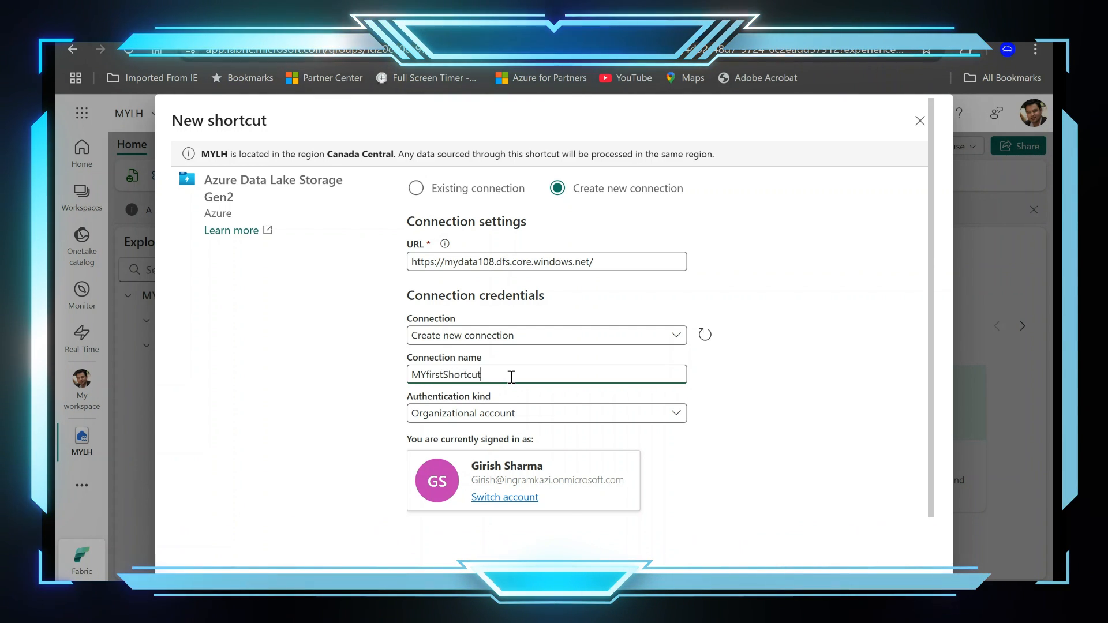
Step: Set the connection's authentication kind to Shared Access Signature (SAS)
click(561, 423)
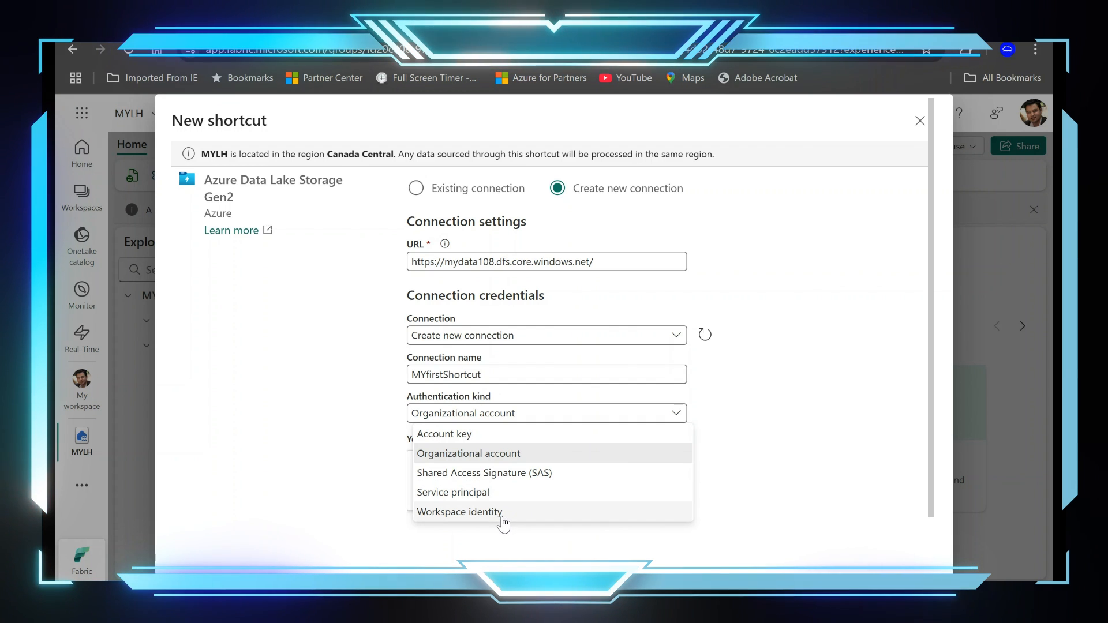
click(510, 478)
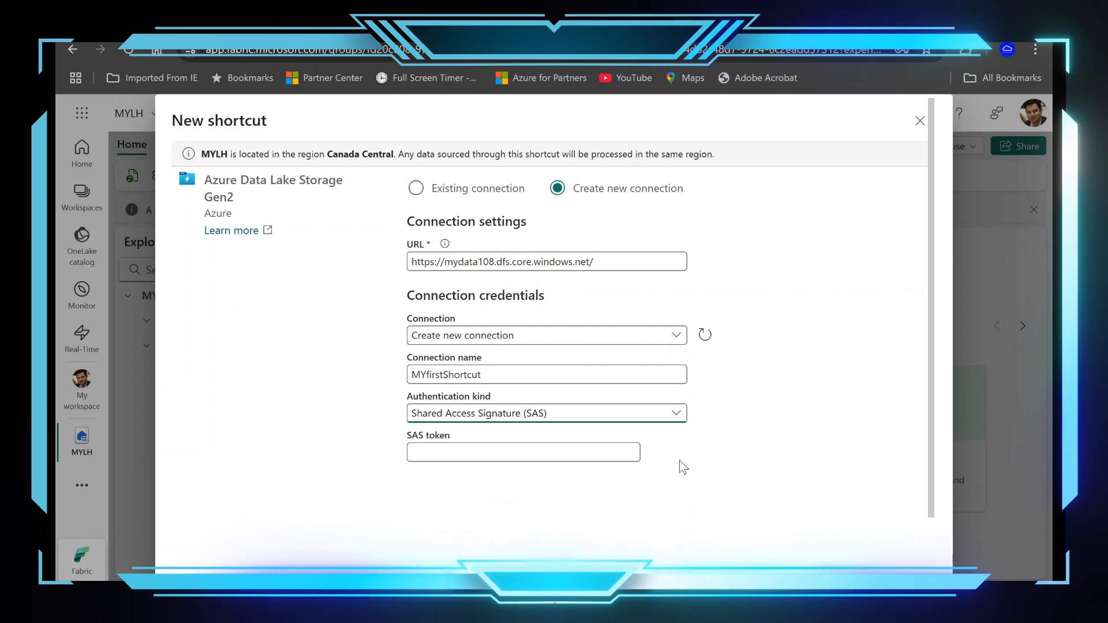
click(528, 453)
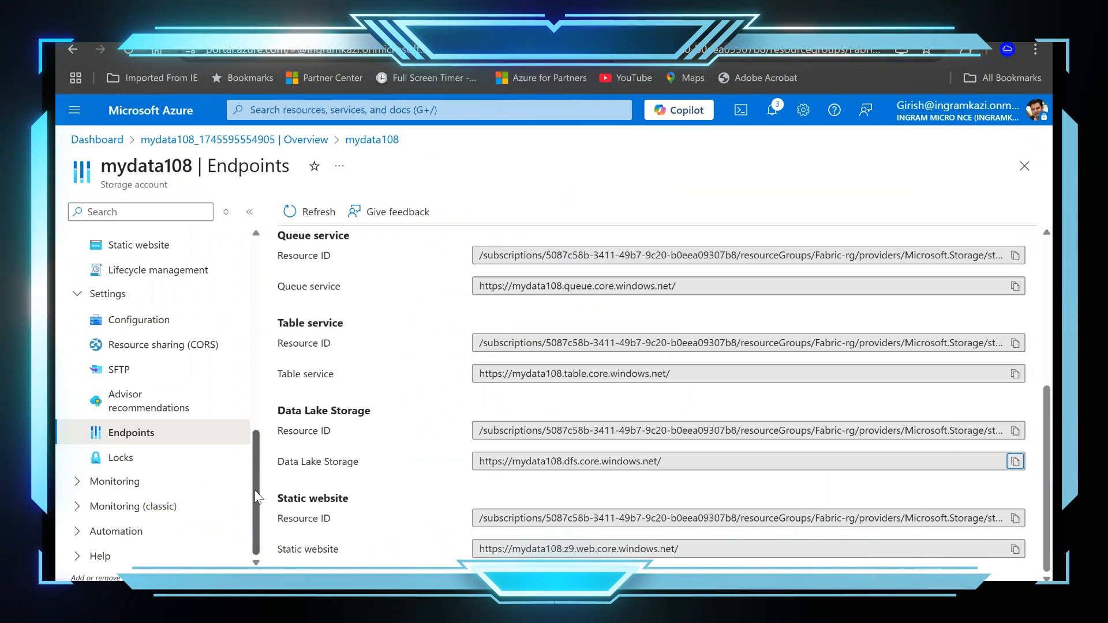
Step: In the Azure portal, open mydata108's shared access signature settings and allow the Service, Container and Object resource types
drag(255, 490, 235, 396)
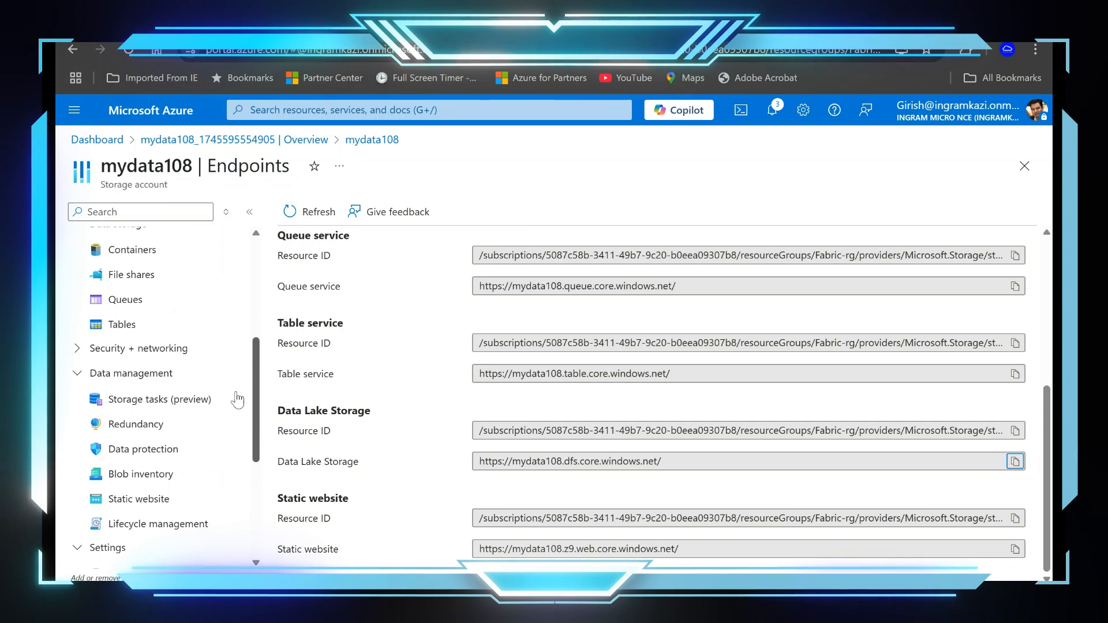
click(77, 349)
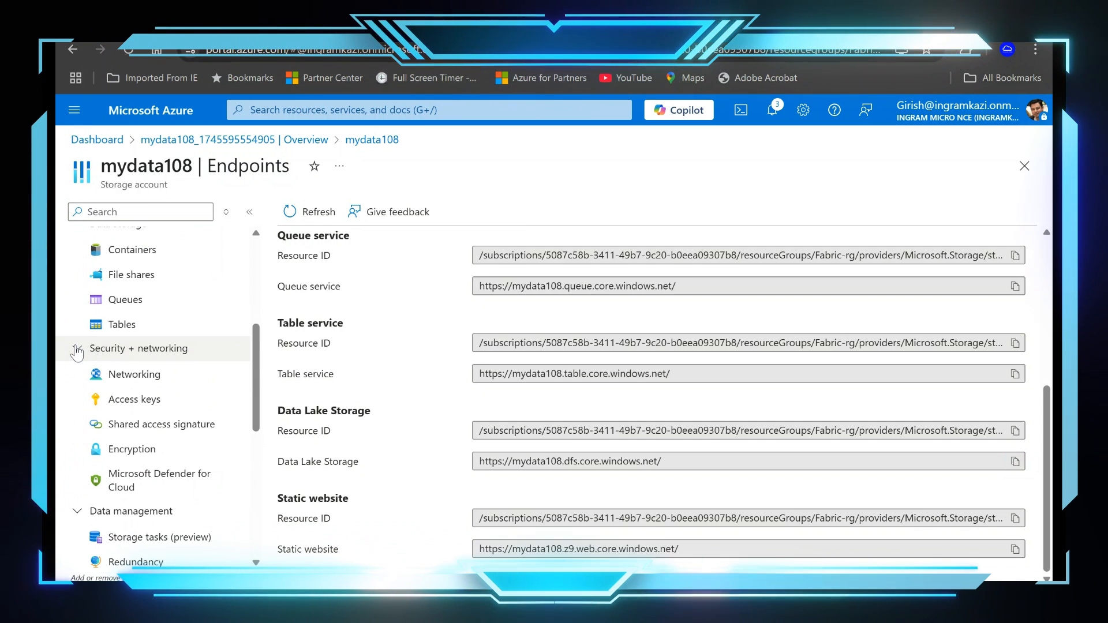
click(133, 426)
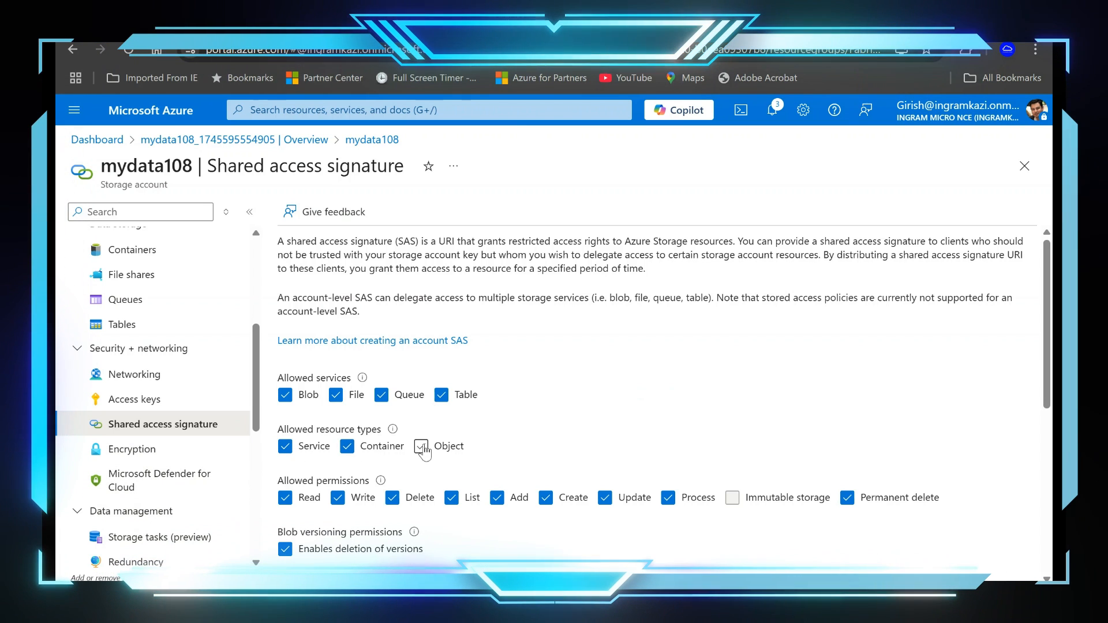
Step: Set the end date of the shared access signature to 2025-04-27
scroll(664, 429, down, 4)
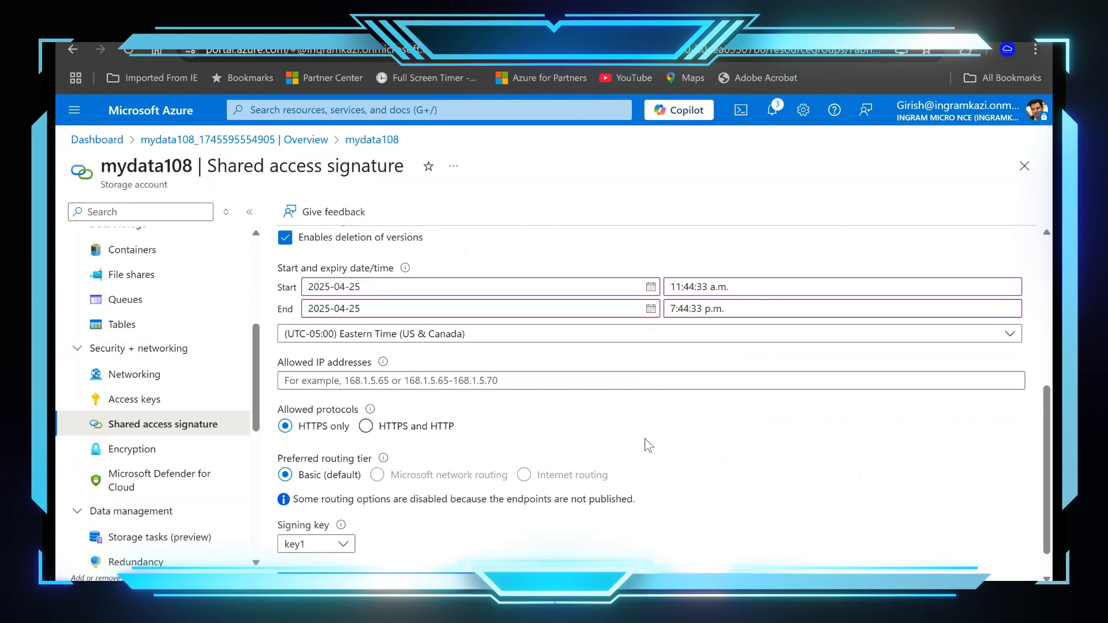
scroll(647, 444, up, 1)
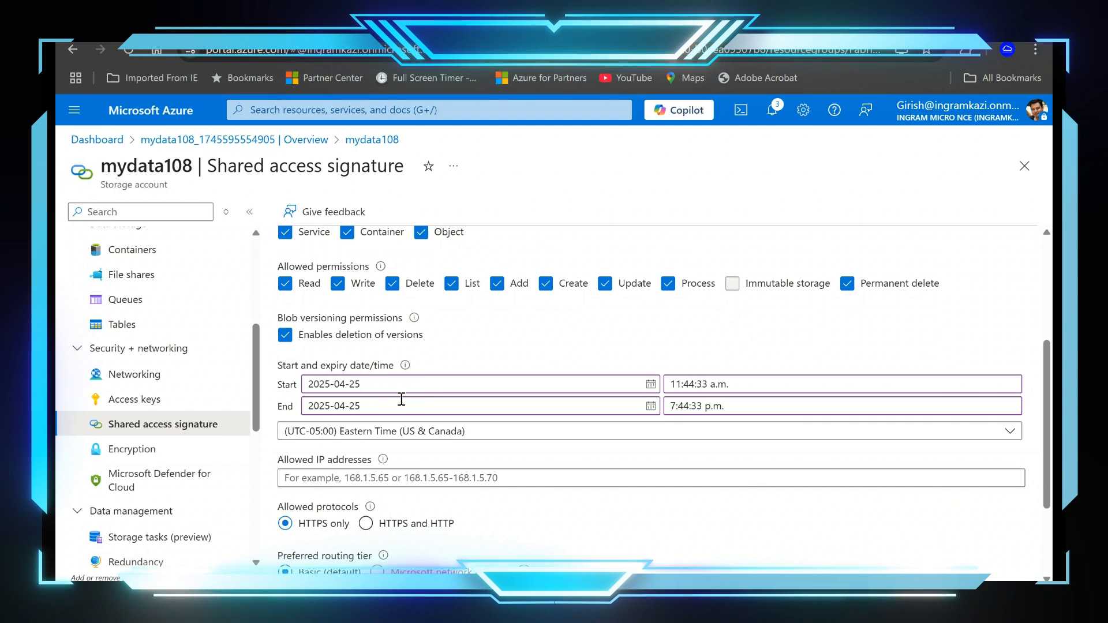
key(BackSpace)
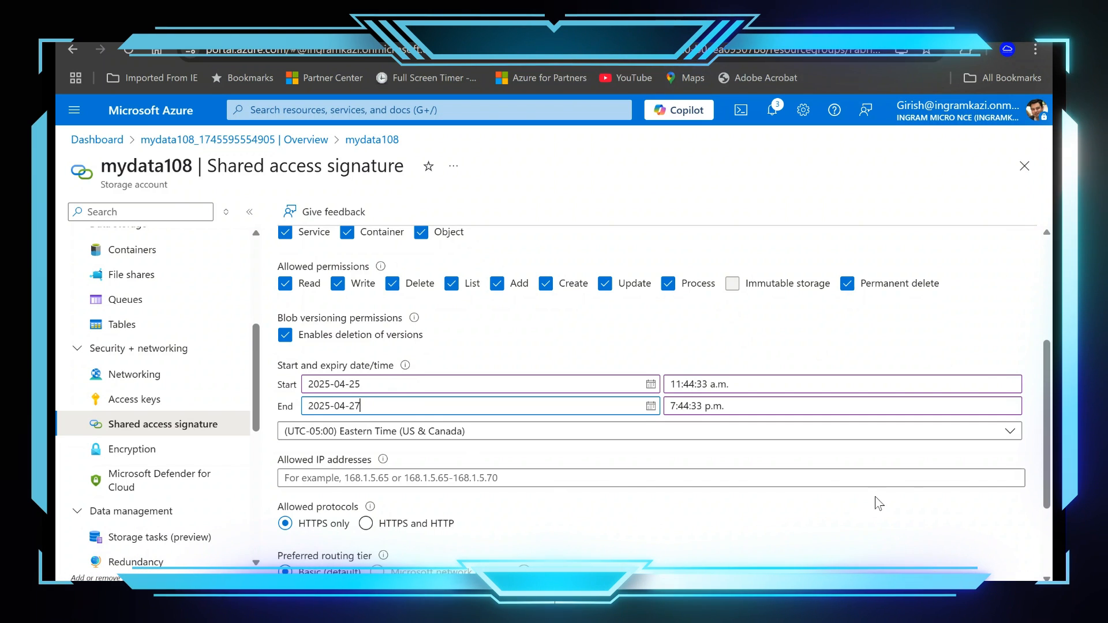
text(7)
Step: Generate the SAS and connection string for mydata108 and copy the SAS token
scroll(713, 470, down, 3)
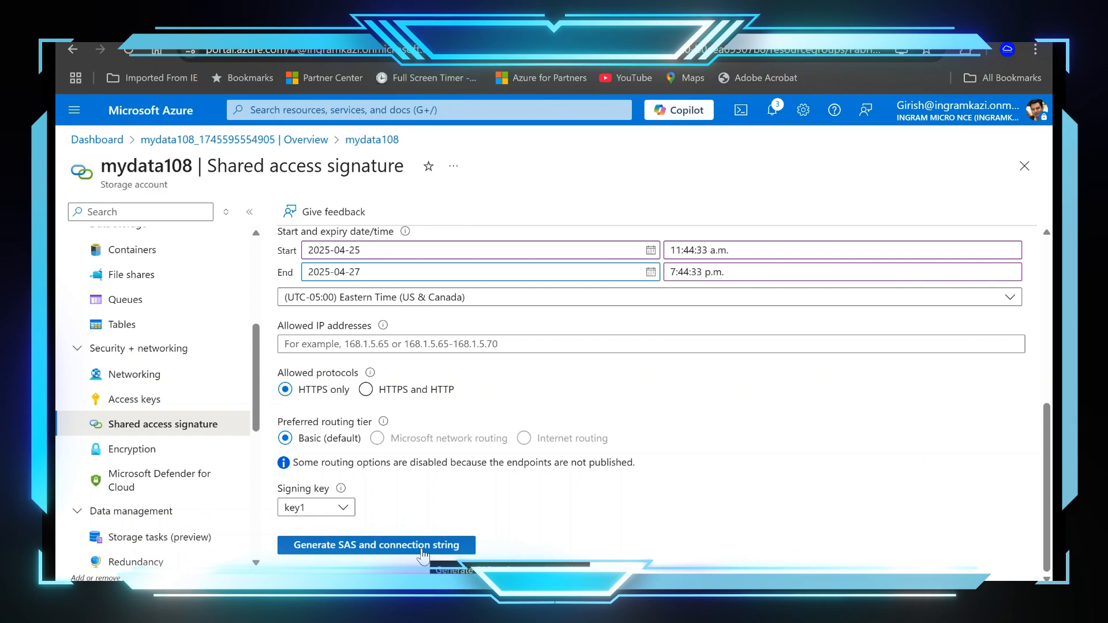
click(450, 545)
scroll(628, 503, down, 5)
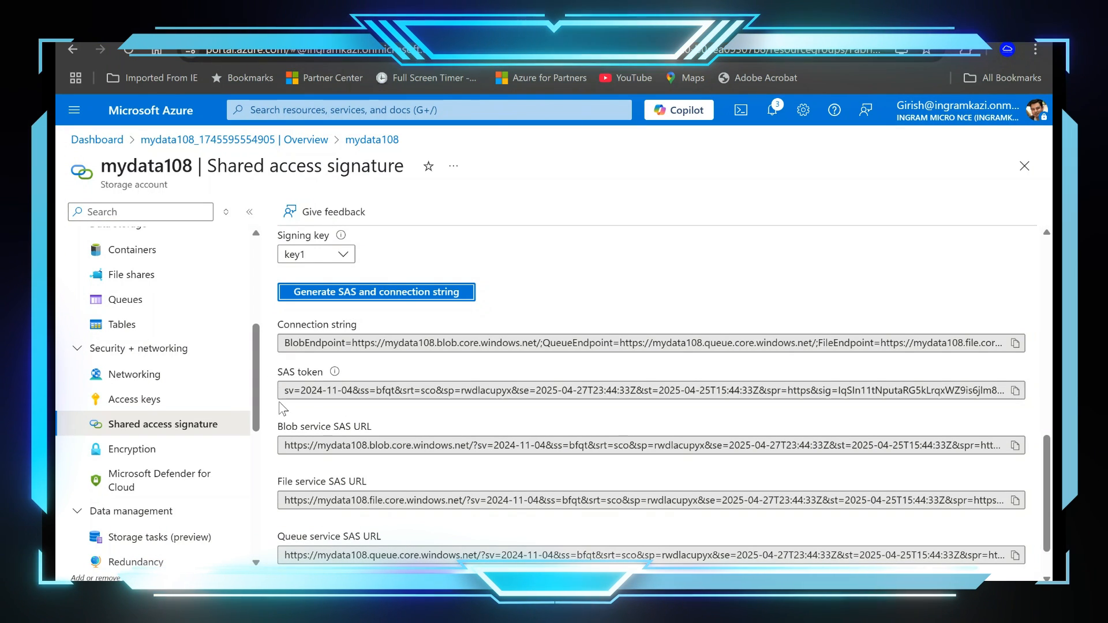
click(1014, 392)
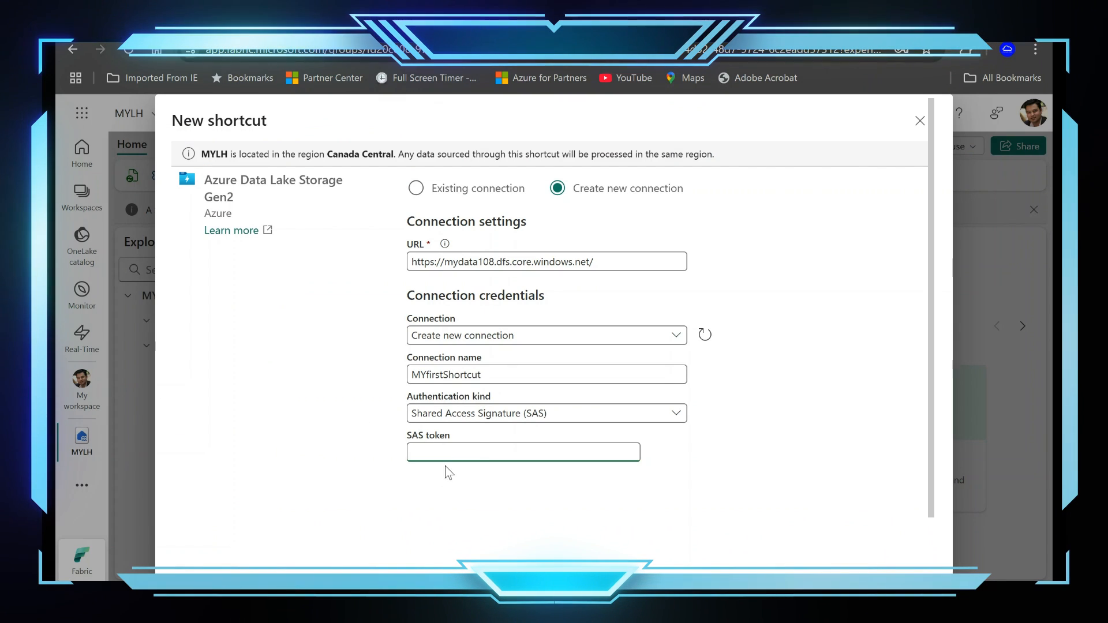
Step: In Microsoft Fabric, paste the copied SAS token into the new connection's SAS token field
click(479, 450)
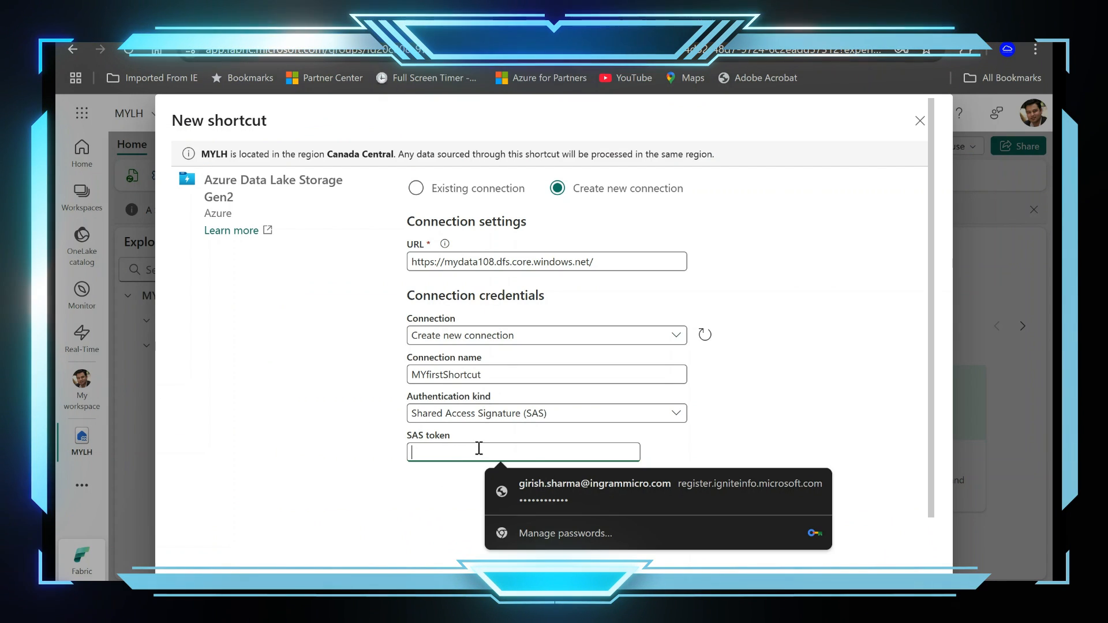
click(895, 312)
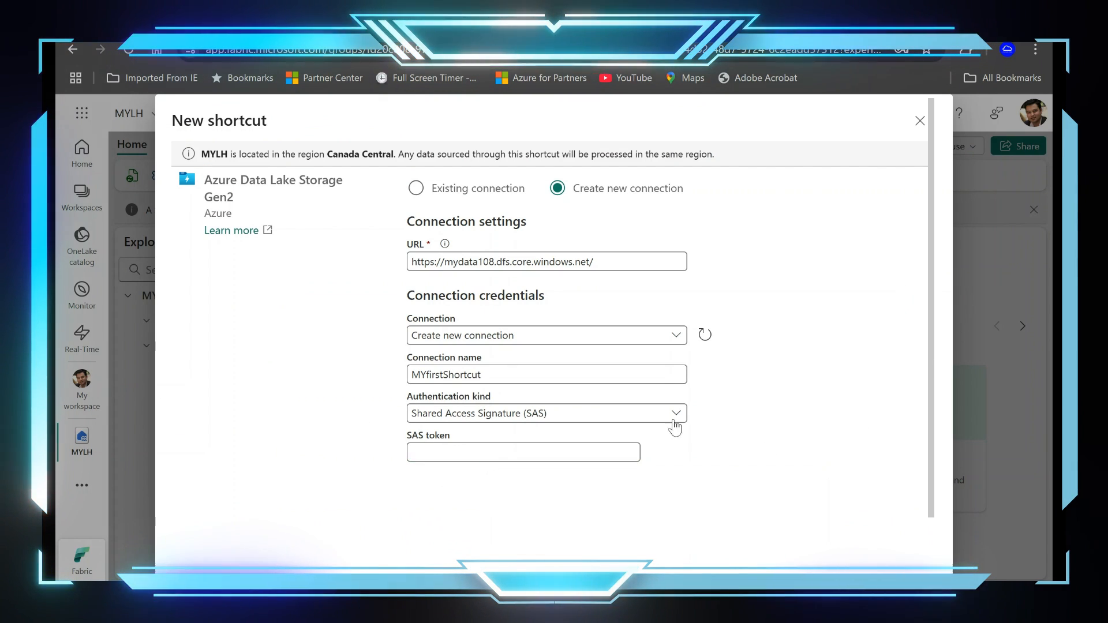
click(610, 455)
key(ctrl+v)
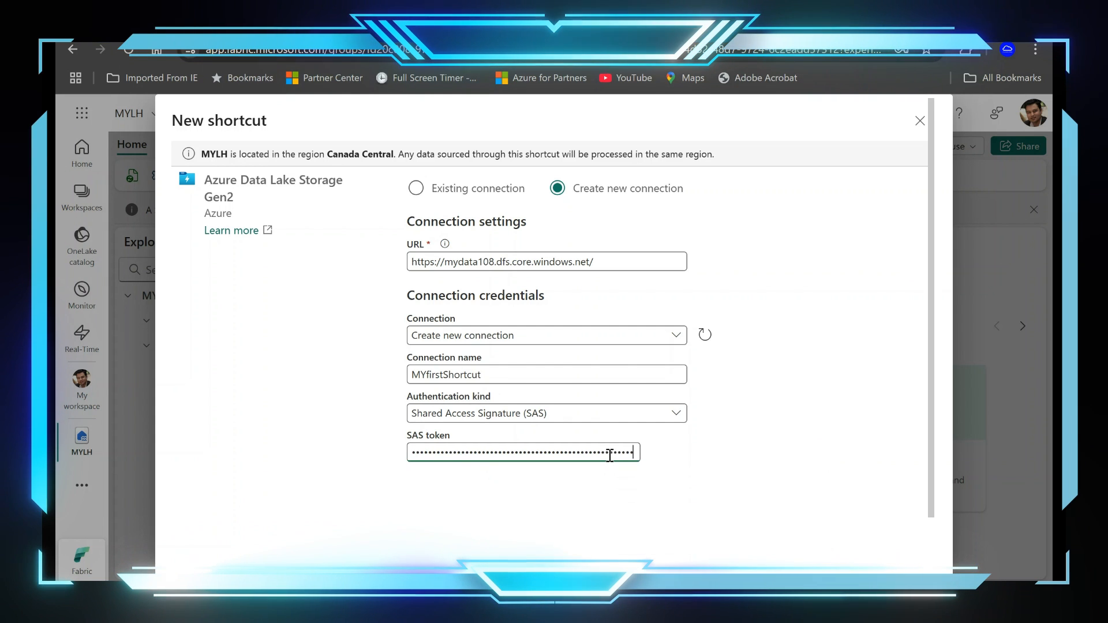
scroll(702, 394, down, 1)
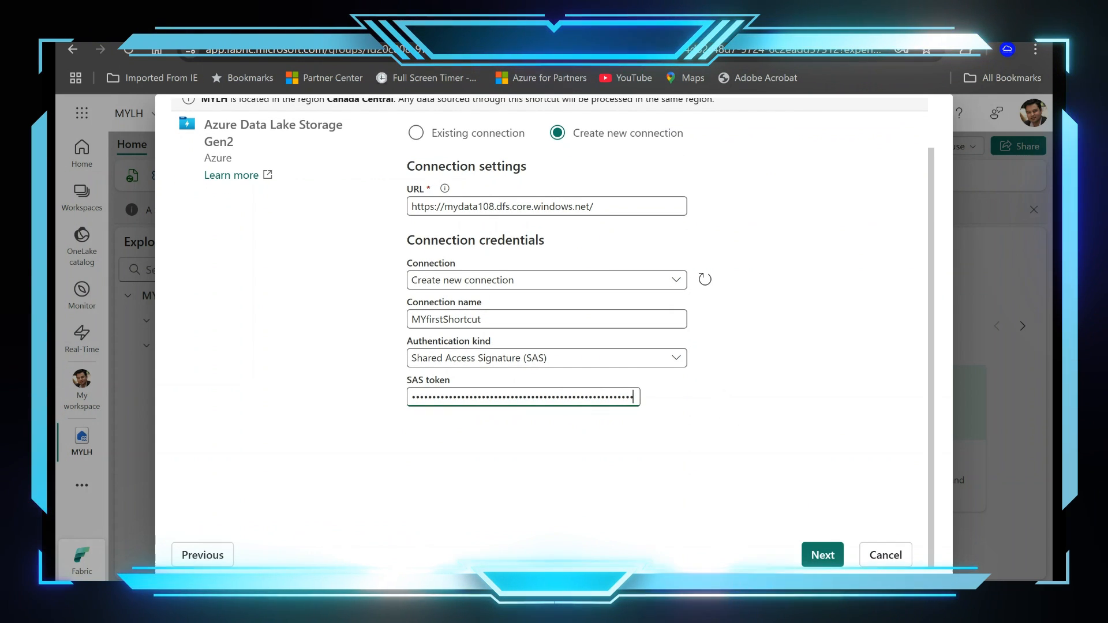
Step: Continue to the bucket or directory selection, then expand and select mycontainer108 for the shortcut
click(839, 558)
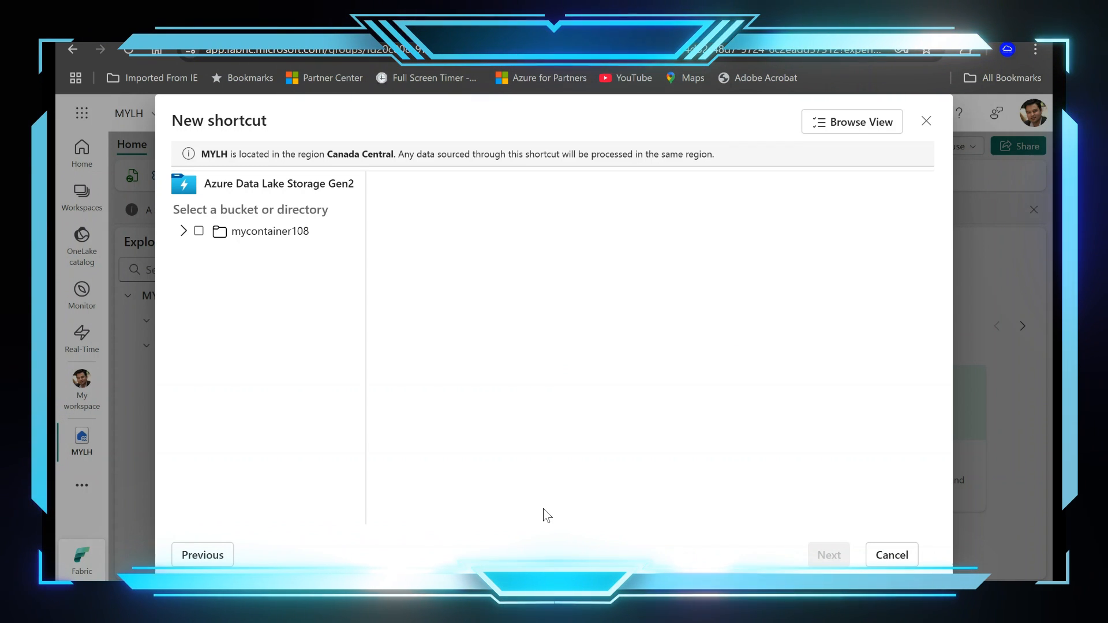
click(182, 231)
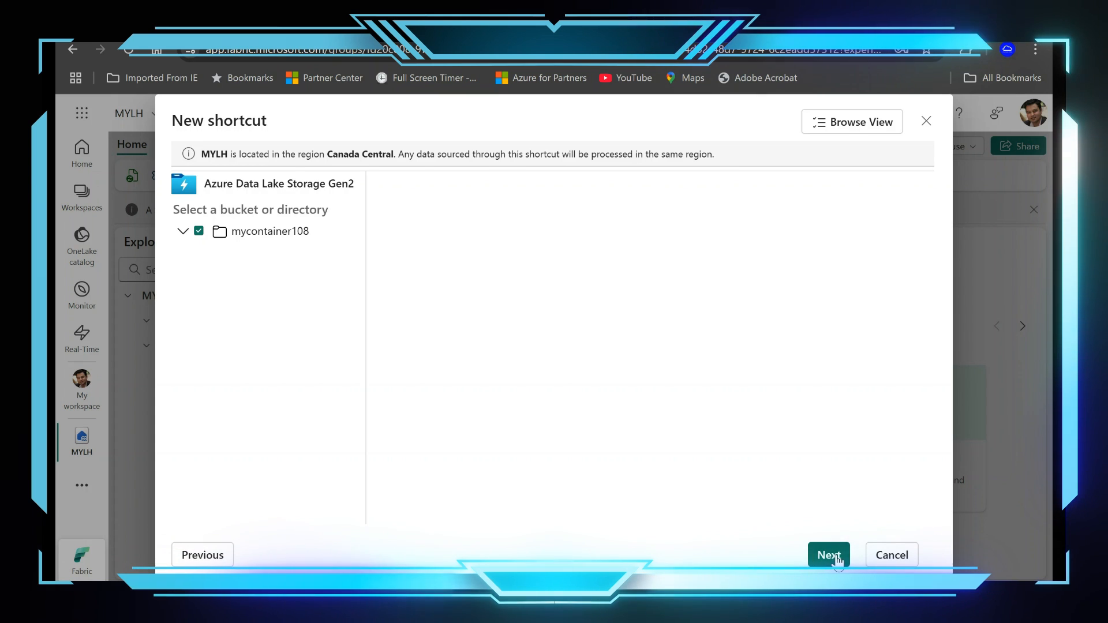
Step: Proceed to the shortcut review and create the mycontainer108 shortcut in the Tables section of MYLH
click(829, 555)
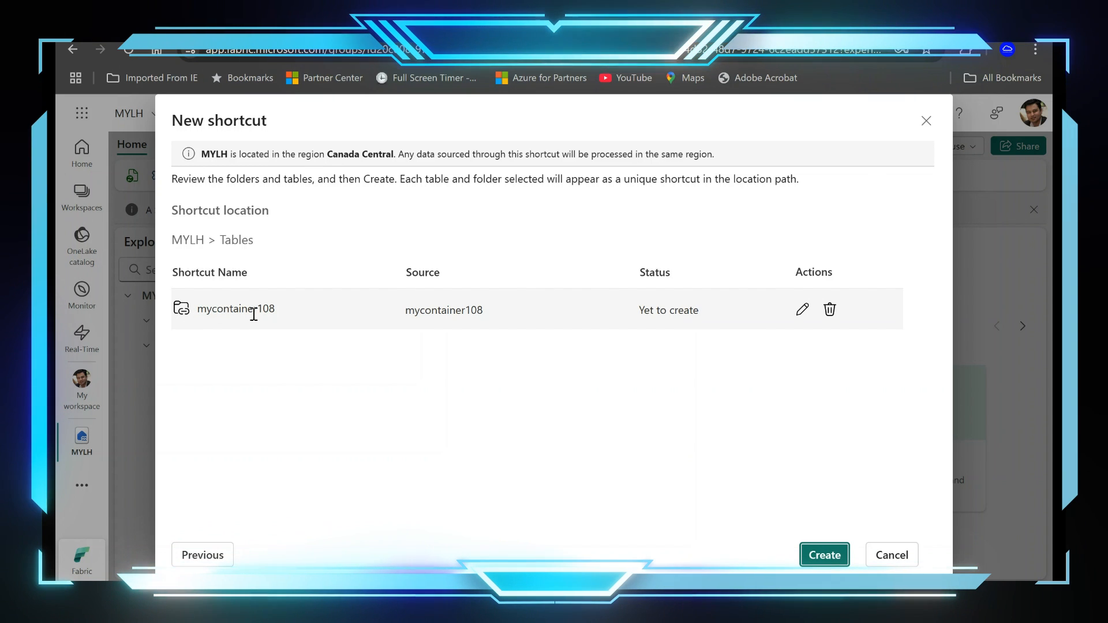
click(825, 555)
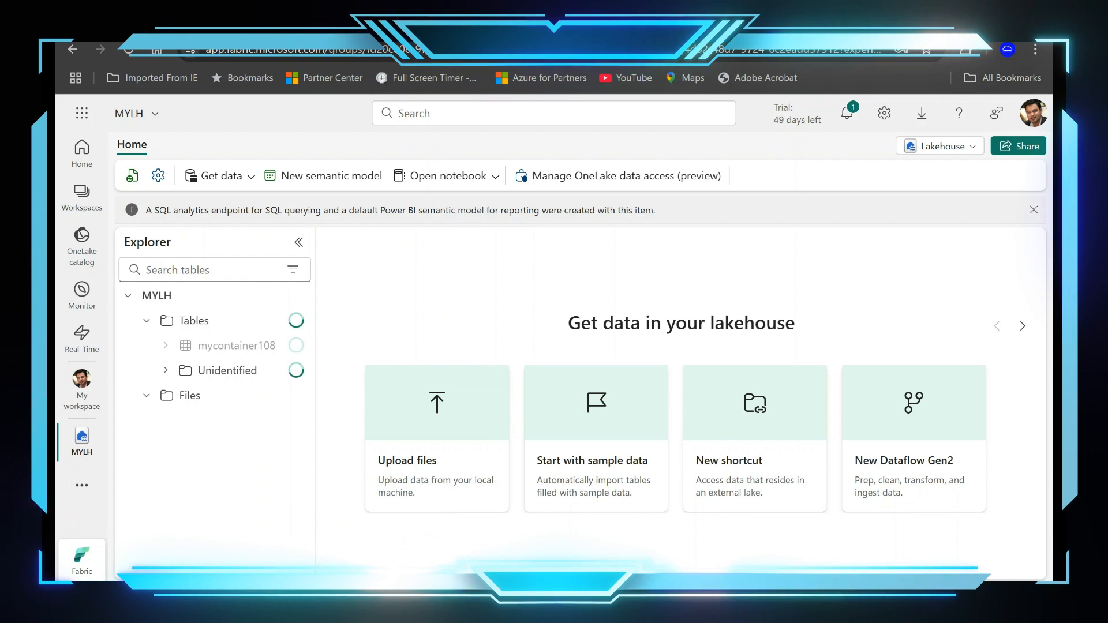
Step: Expand the Unidentified folder under Tables in MYLH and open the mycontainer108 shortcut to view its files
click(145, 396)
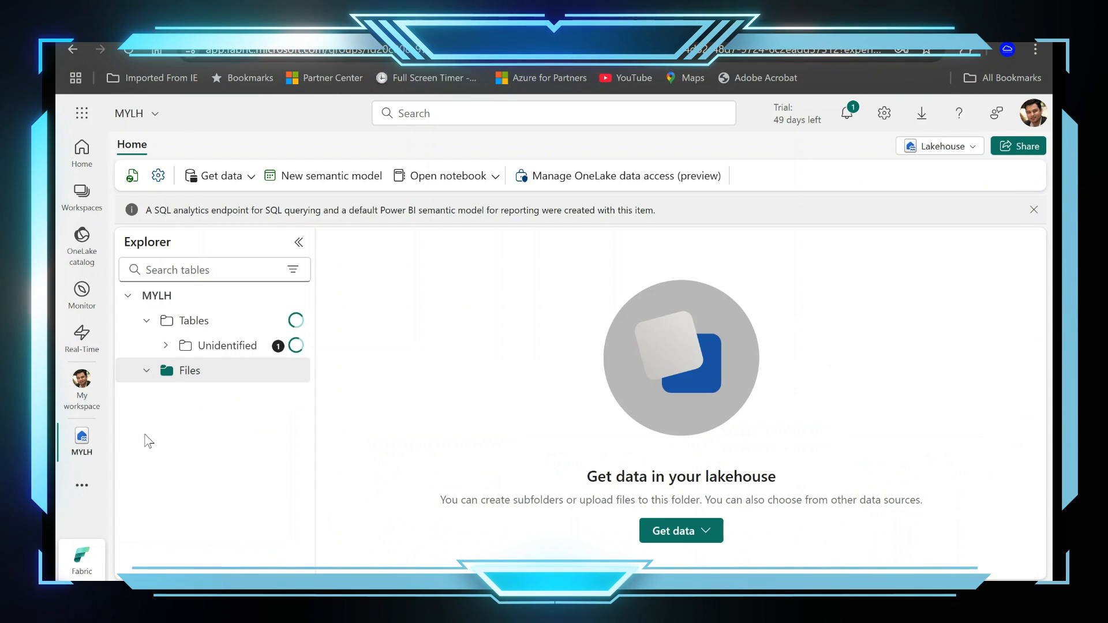
click(147, 370)
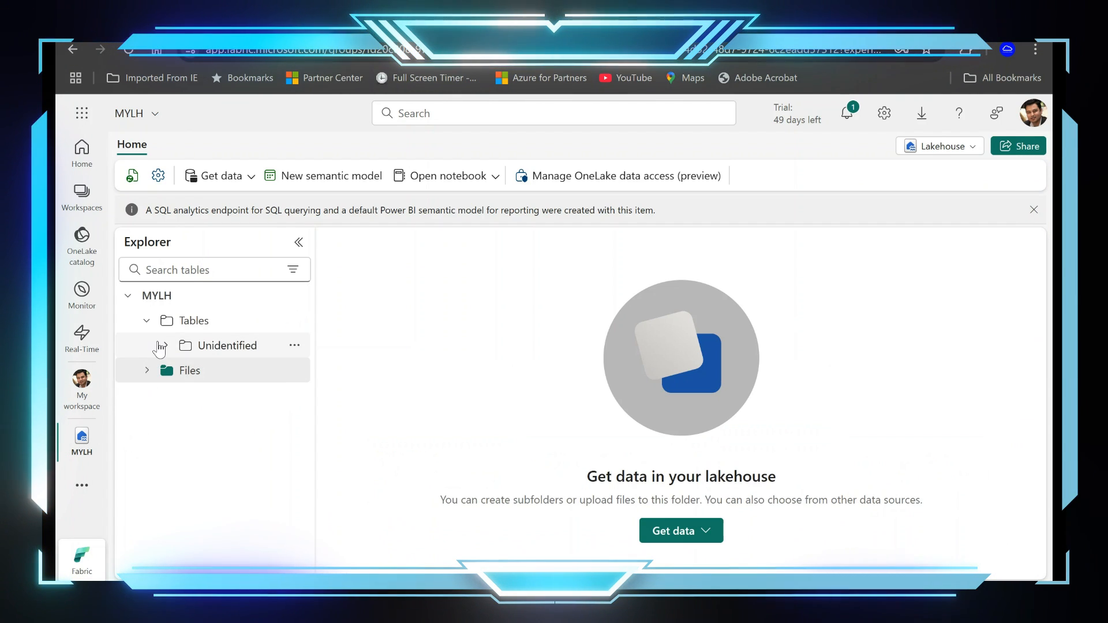
click(161, 345)
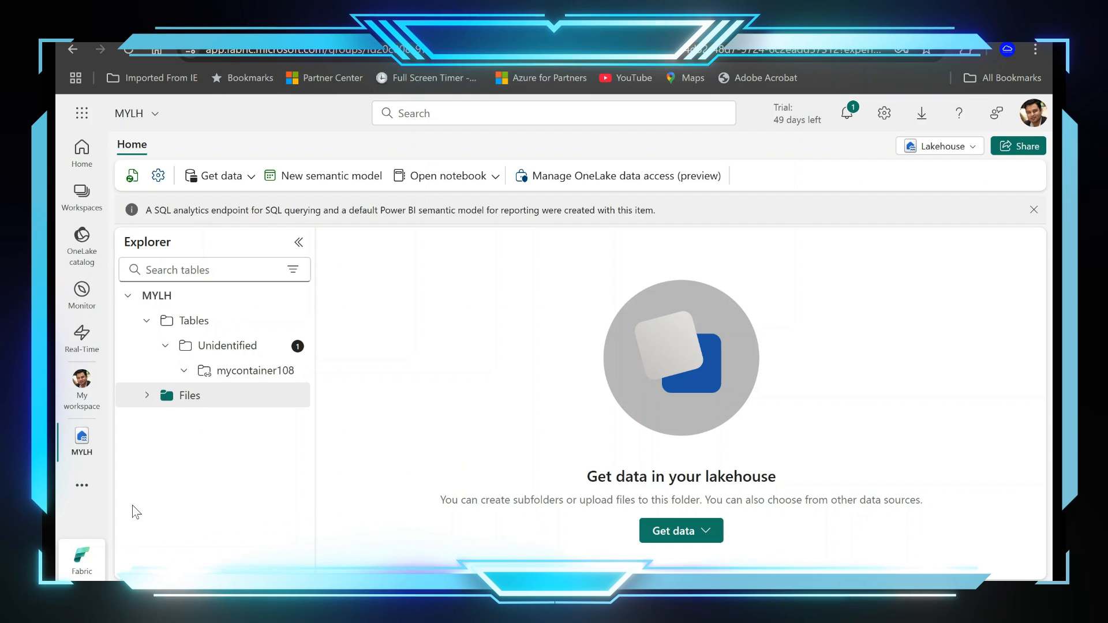
click(256, 371)
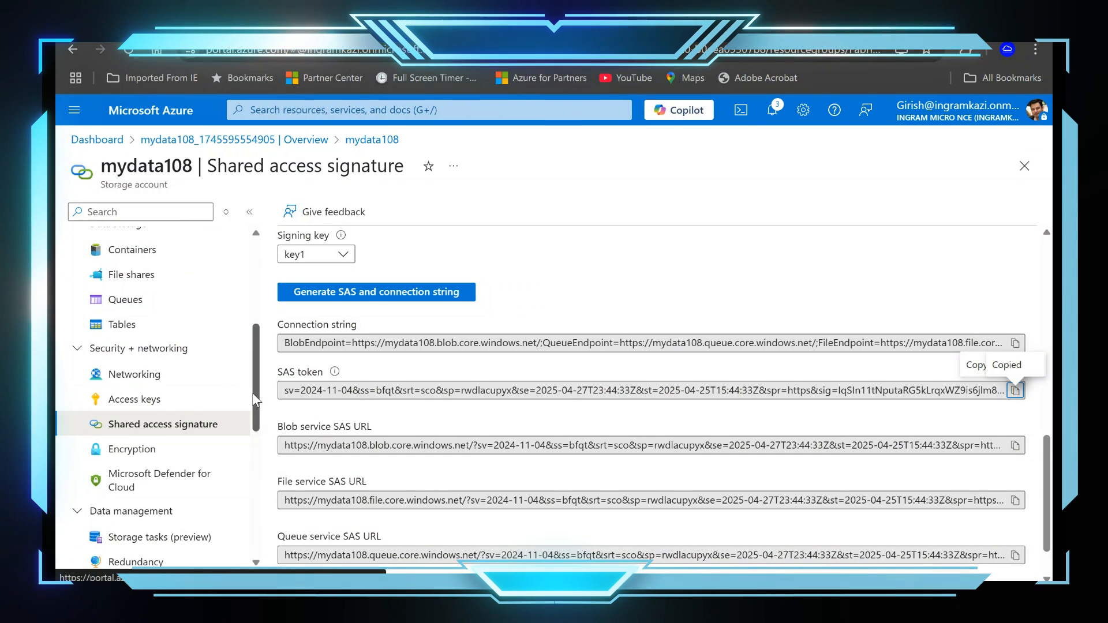
Step: In the Azure portal, open mycontainer108 from the refreshed container list of mydata108 and start a blob upload
click(163, 249)
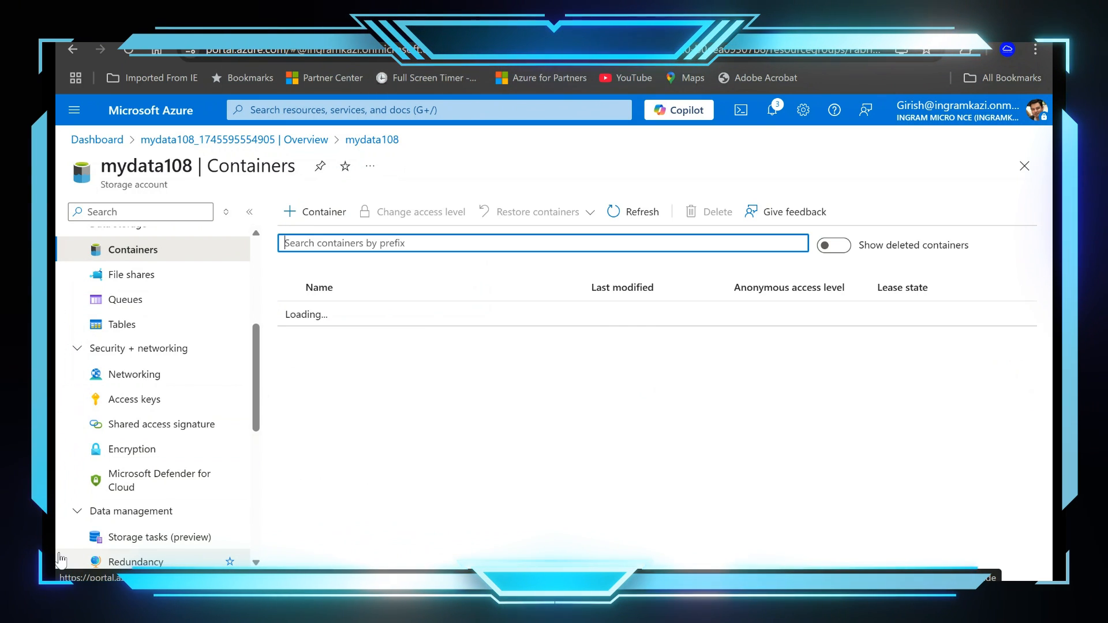
click(633, 212)
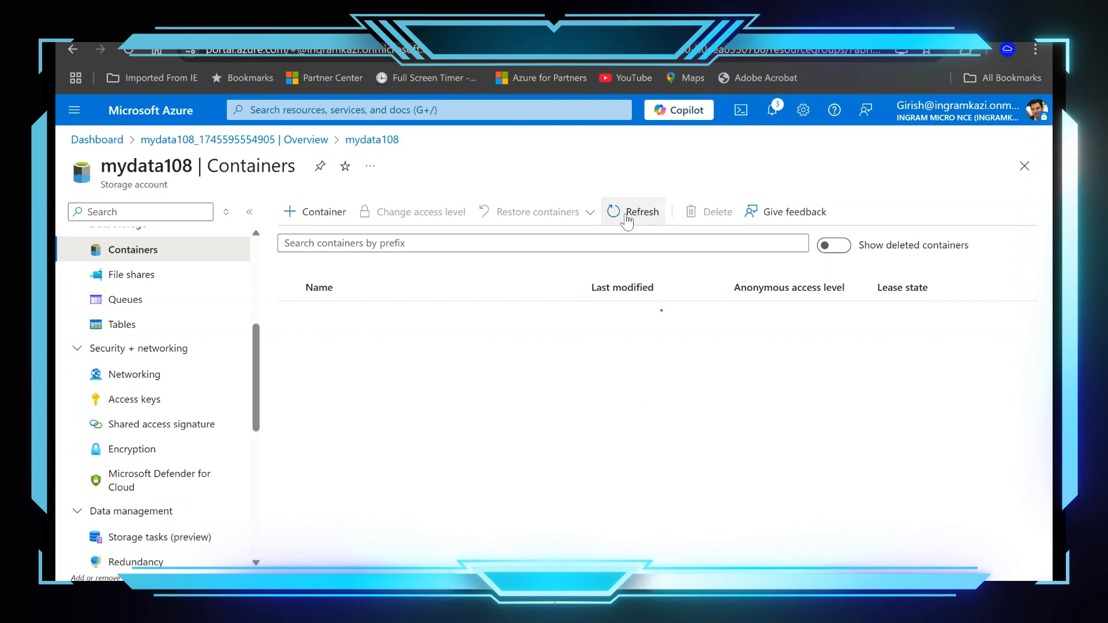
click(341, 341)
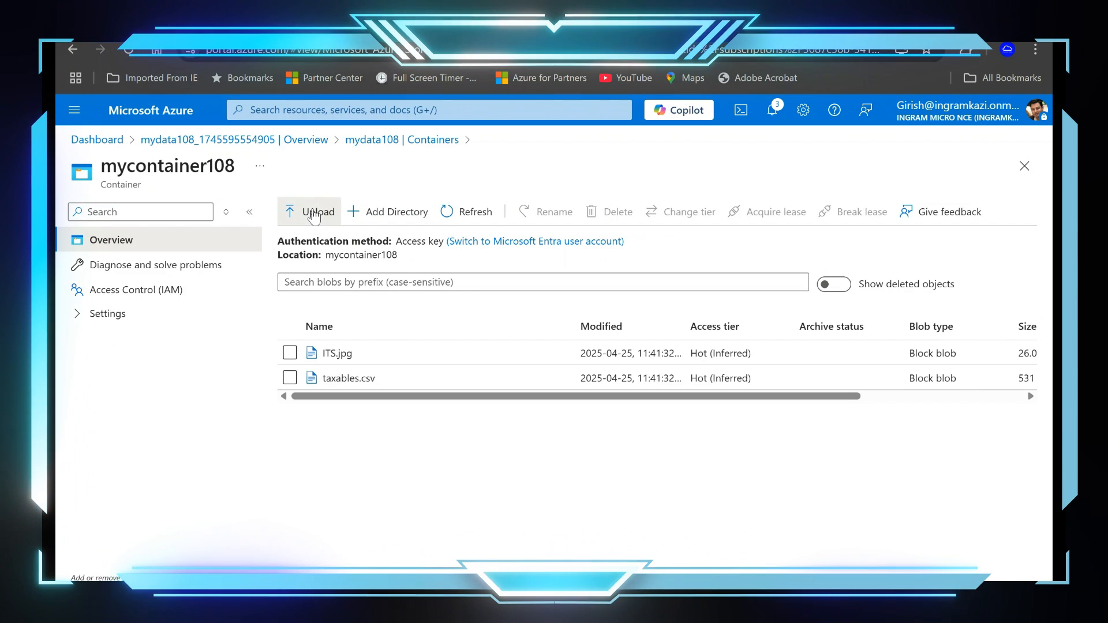
click(290, 210)
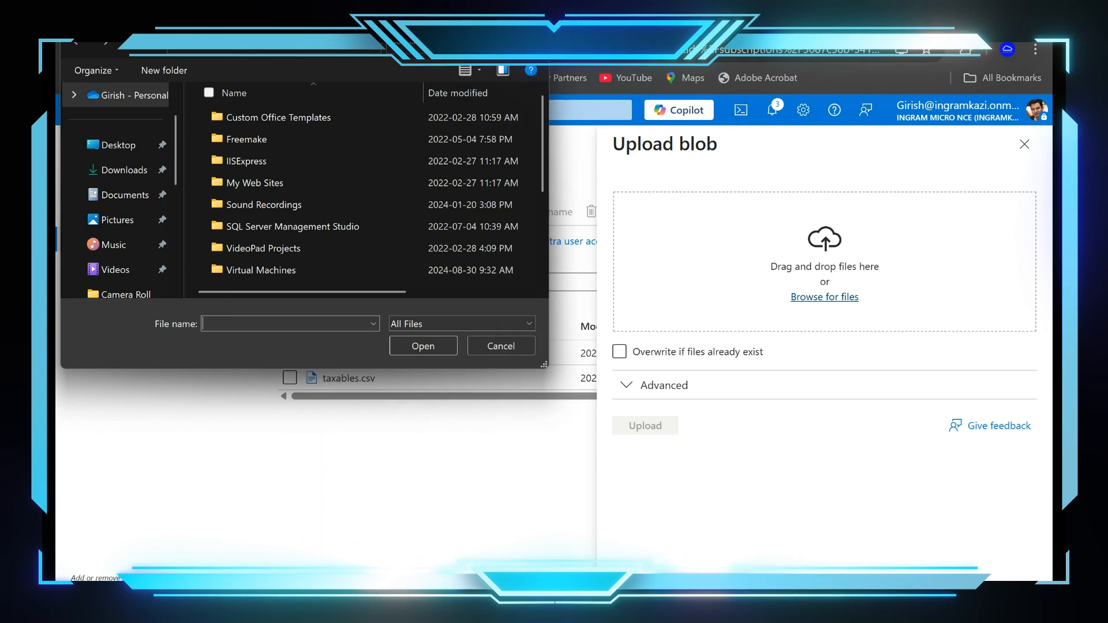
click(121, 195)
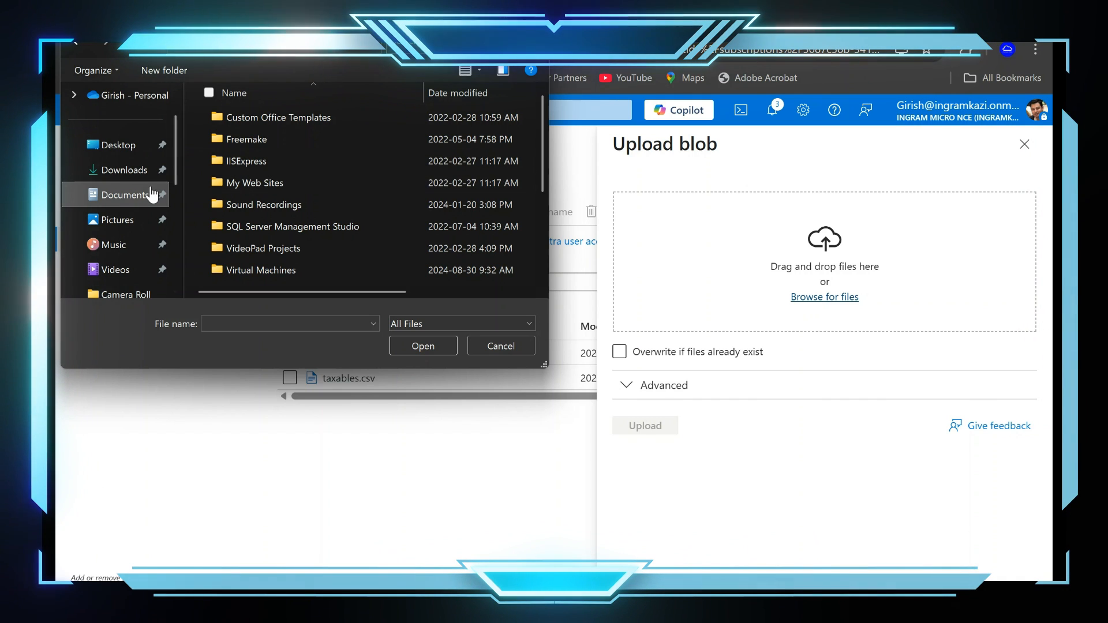
click(283, 117)
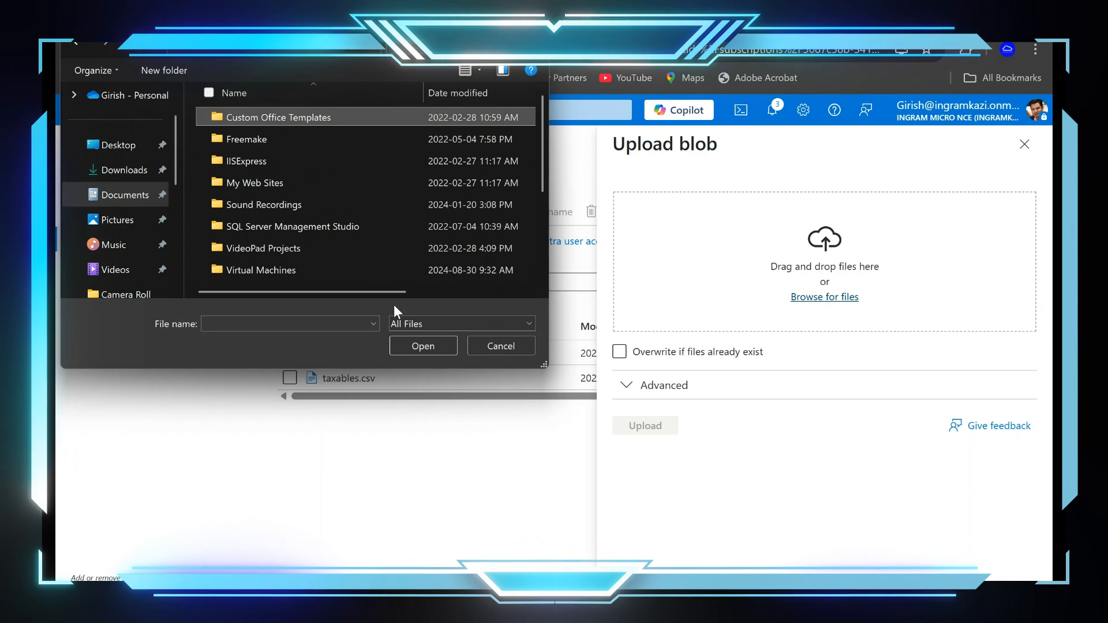
click(424, 345)
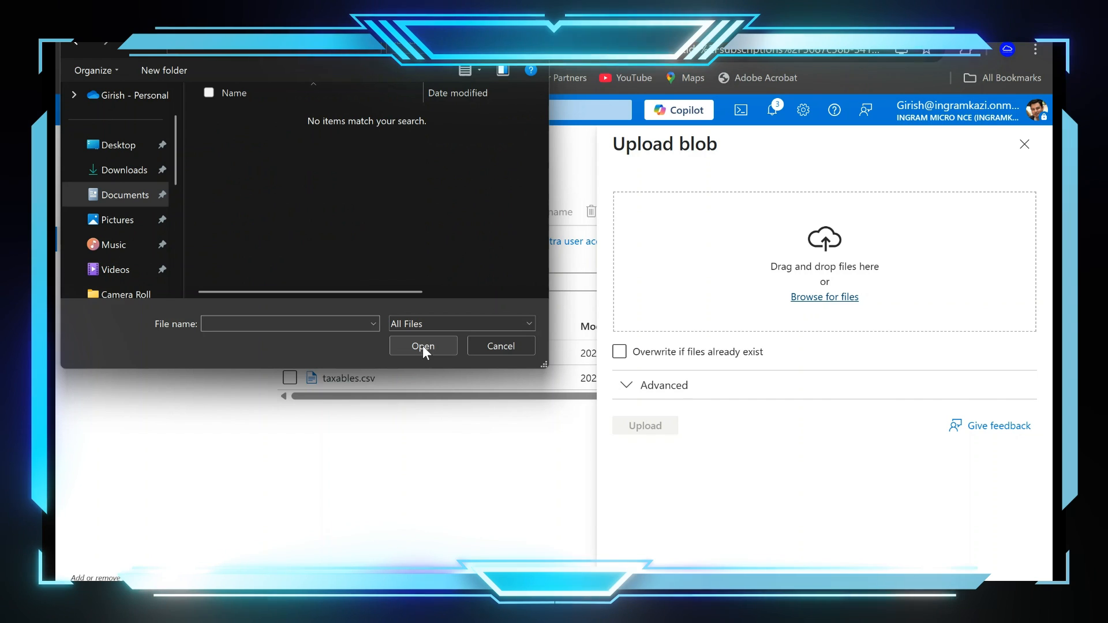
click(516, 345)
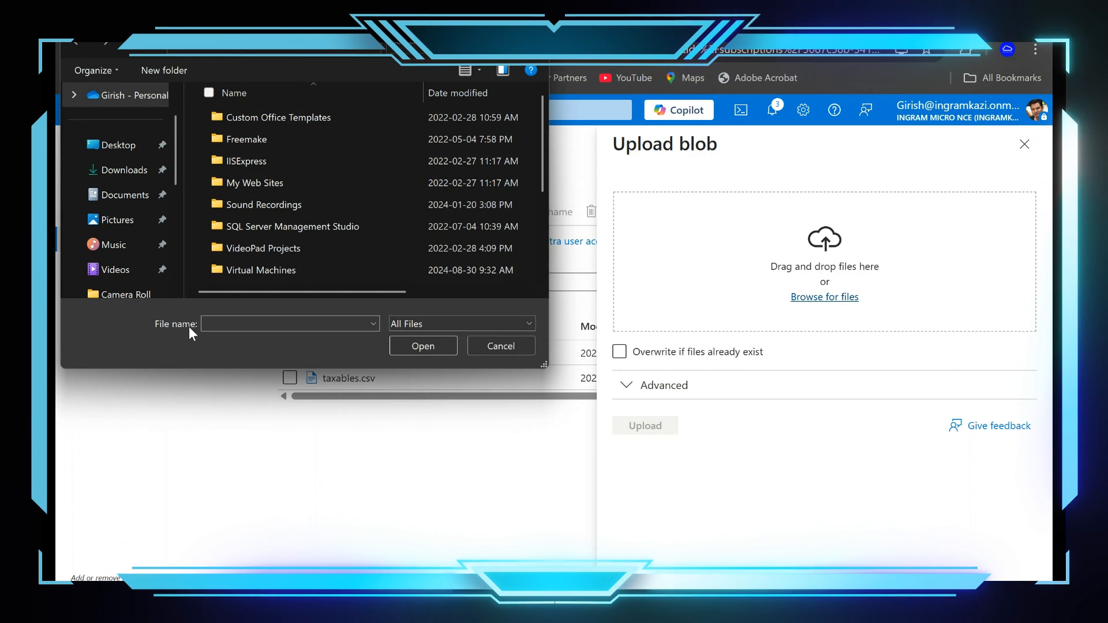
Step: Select the ScreenRecorderPro file from the local files and upload it to mycontainer108
scroll(289, 202, down, 3)
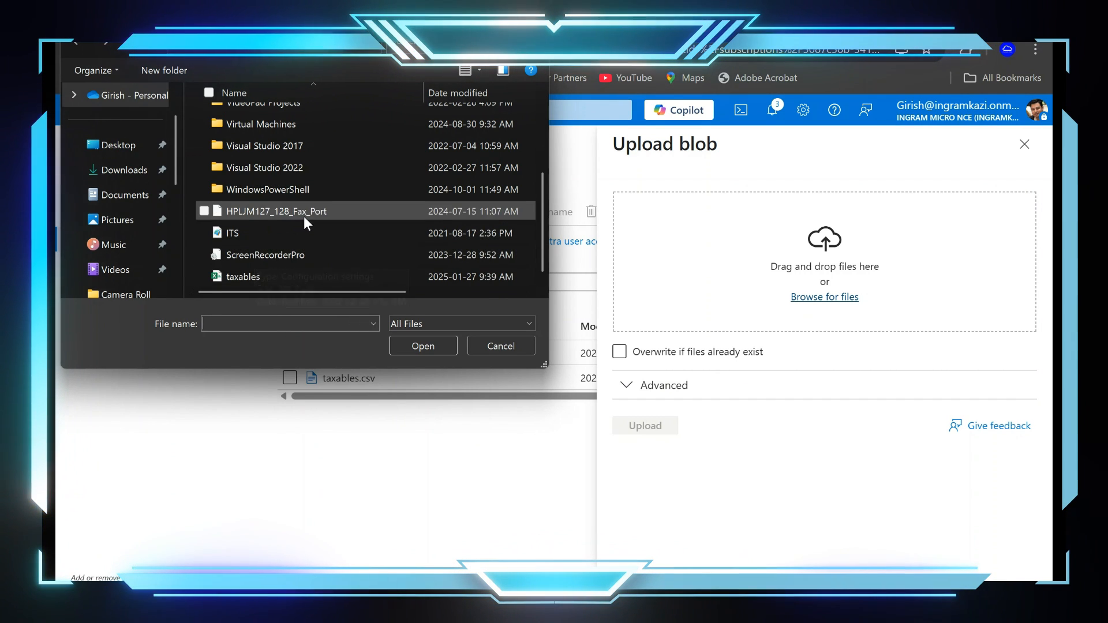
click(273, 255)
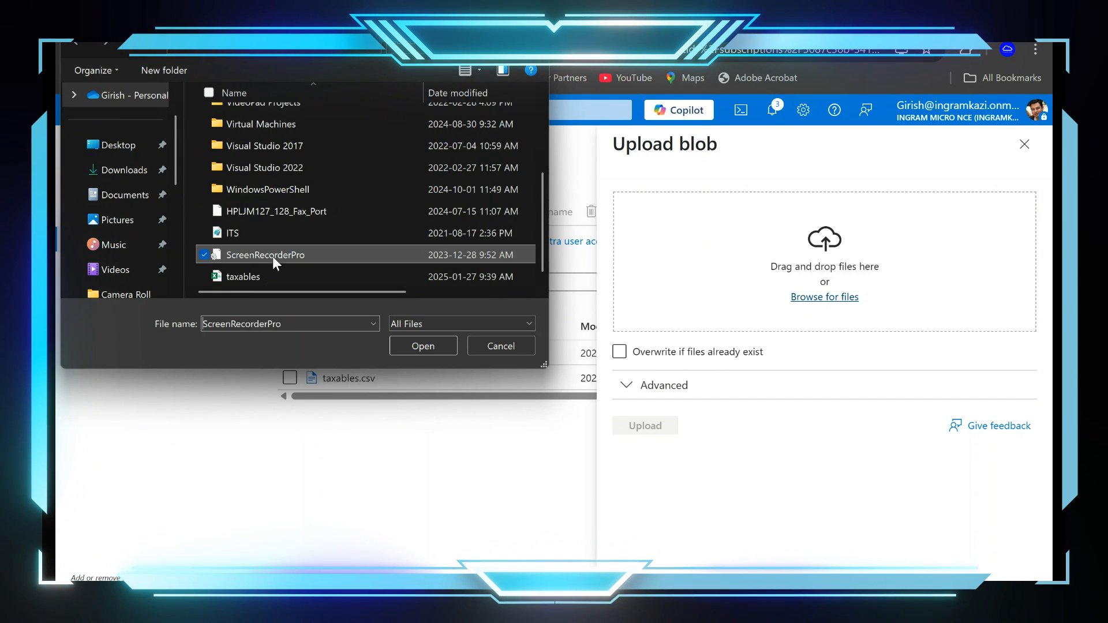
click(422, 346)
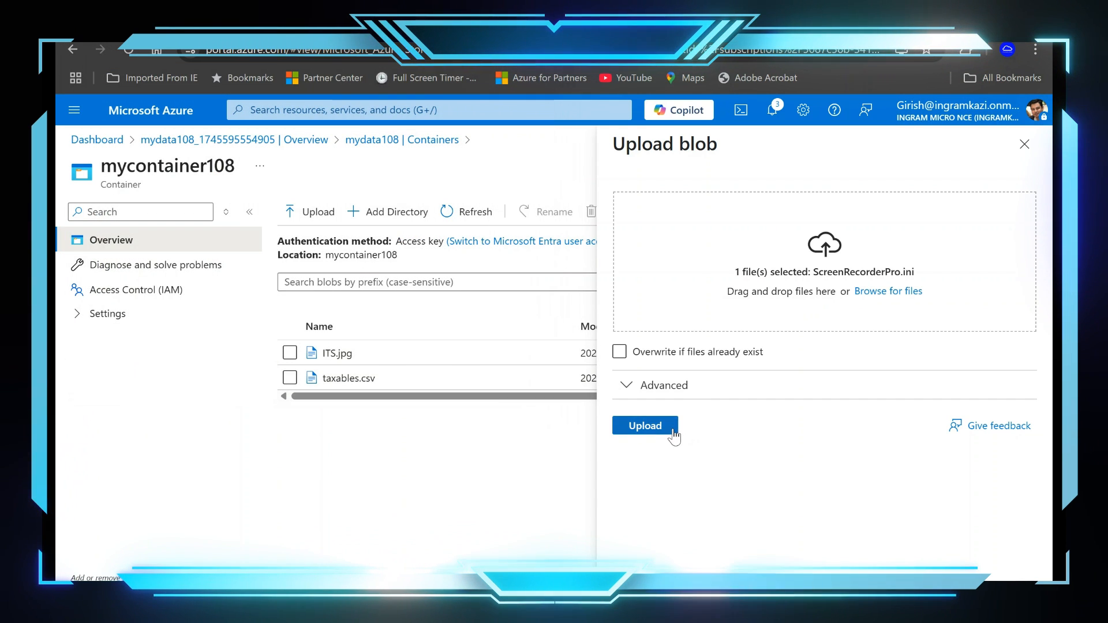
click(645, 427)
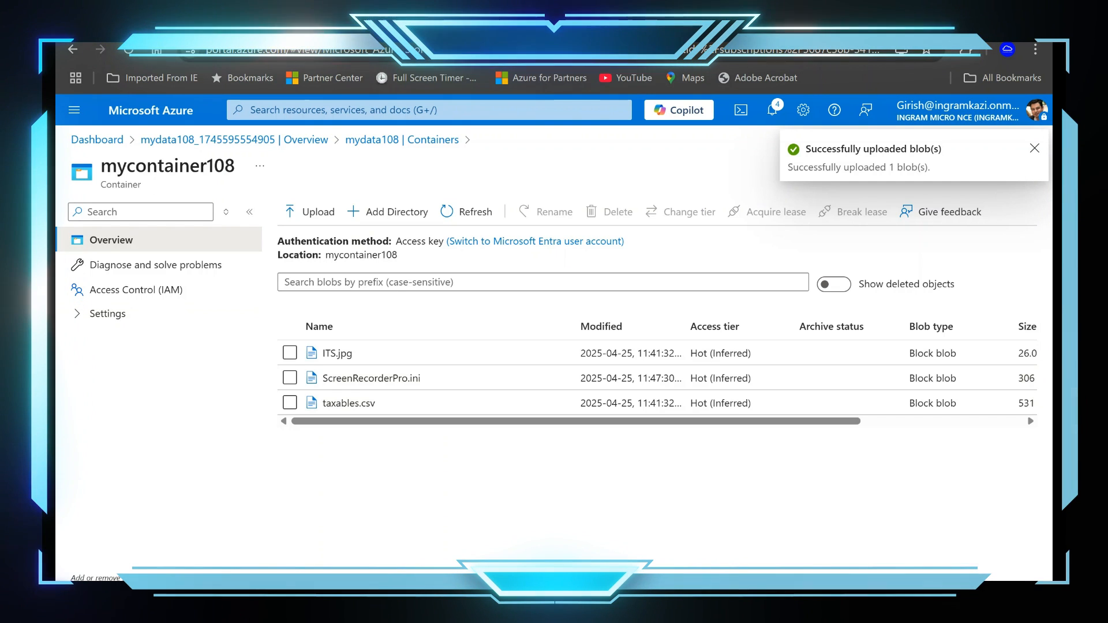
Step: In Microsoft Fabric, reload the MYLH lakehouse and open mycontainer108 under Unidentified to check for the newly uploaded file
key(ctrl+Tab)
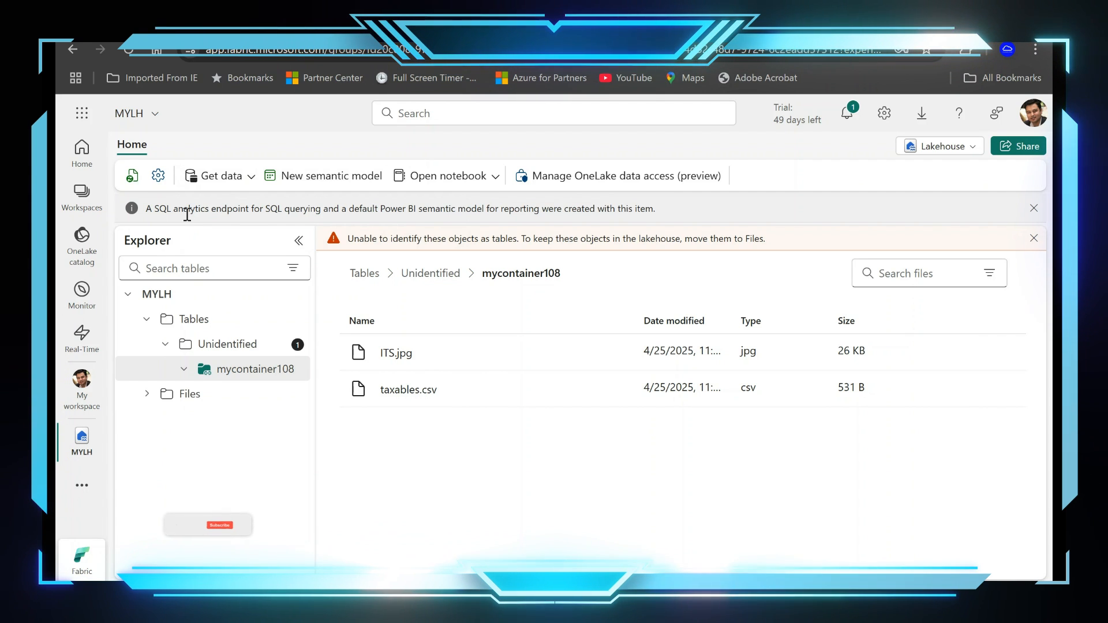
click(124, 50)
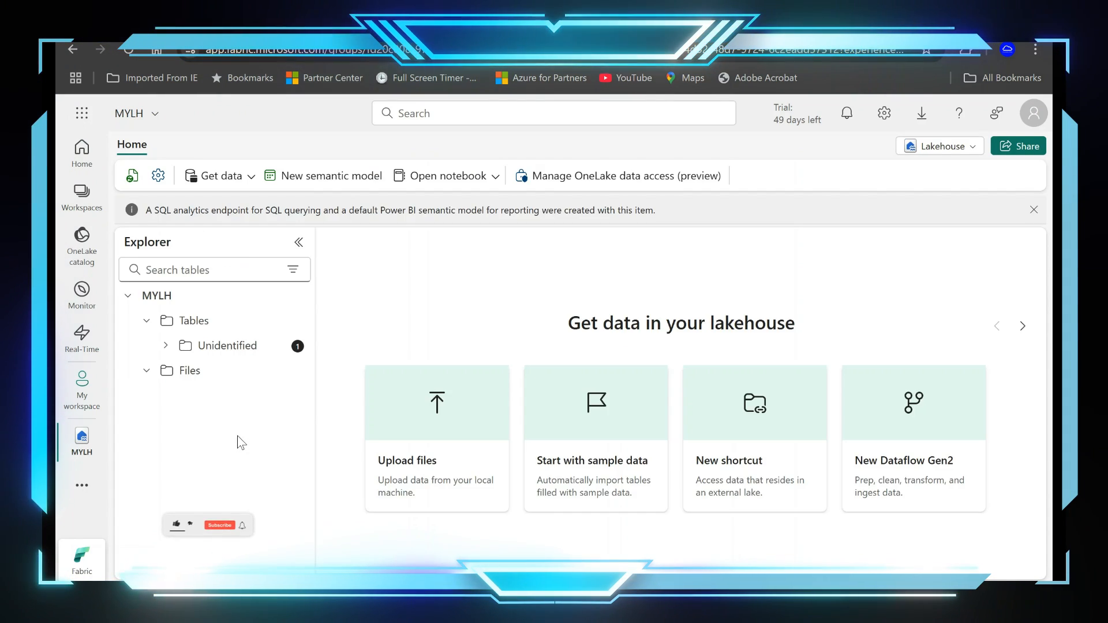
click(164, 348)
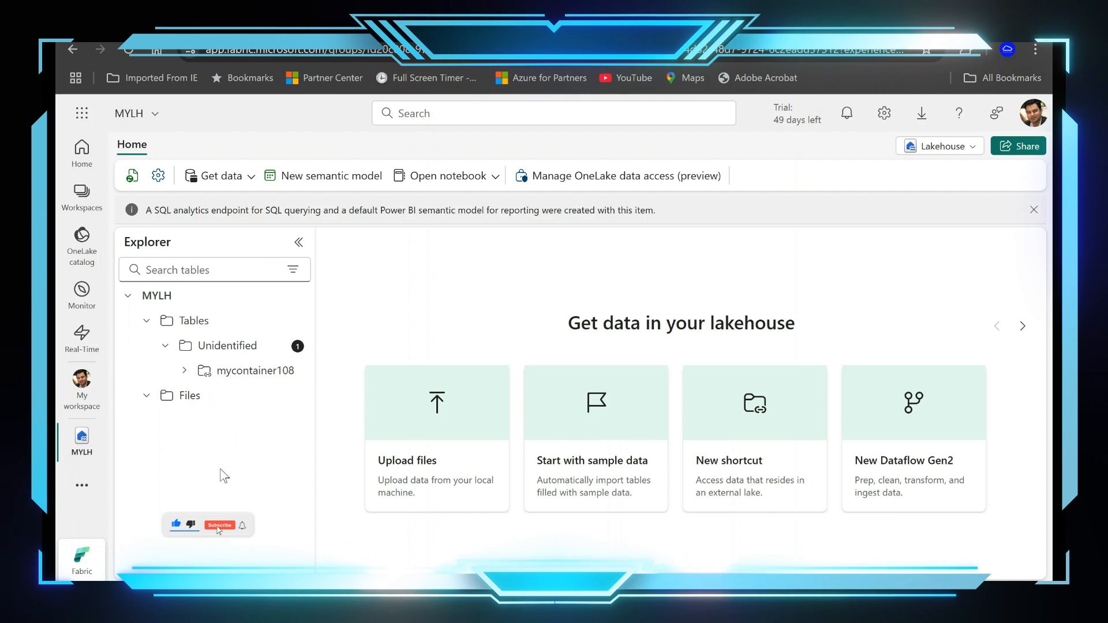
click(248, 368)
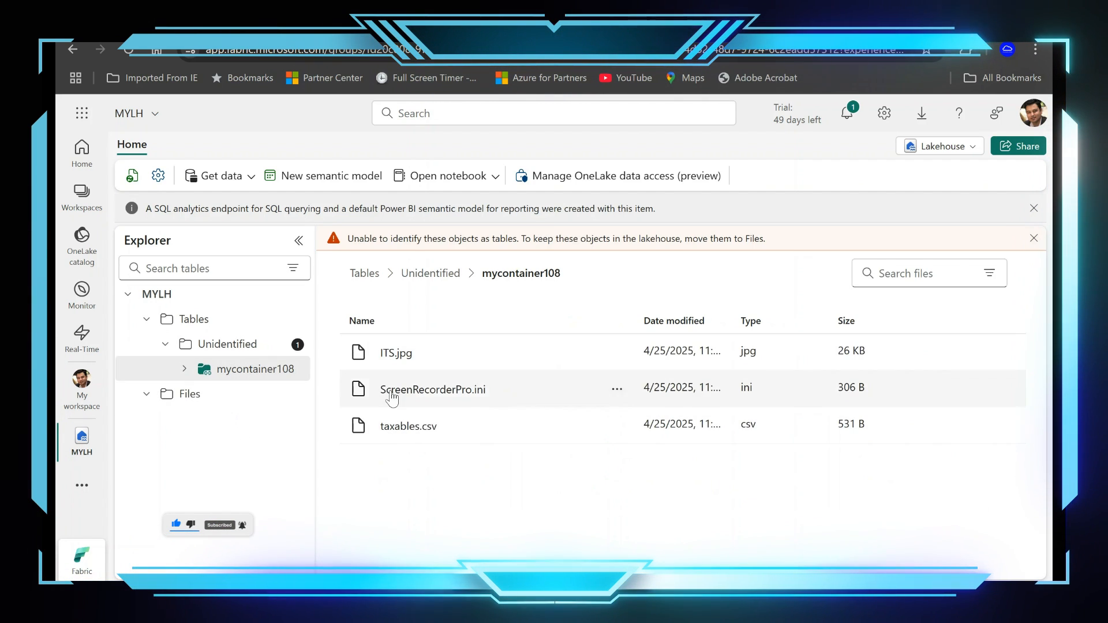